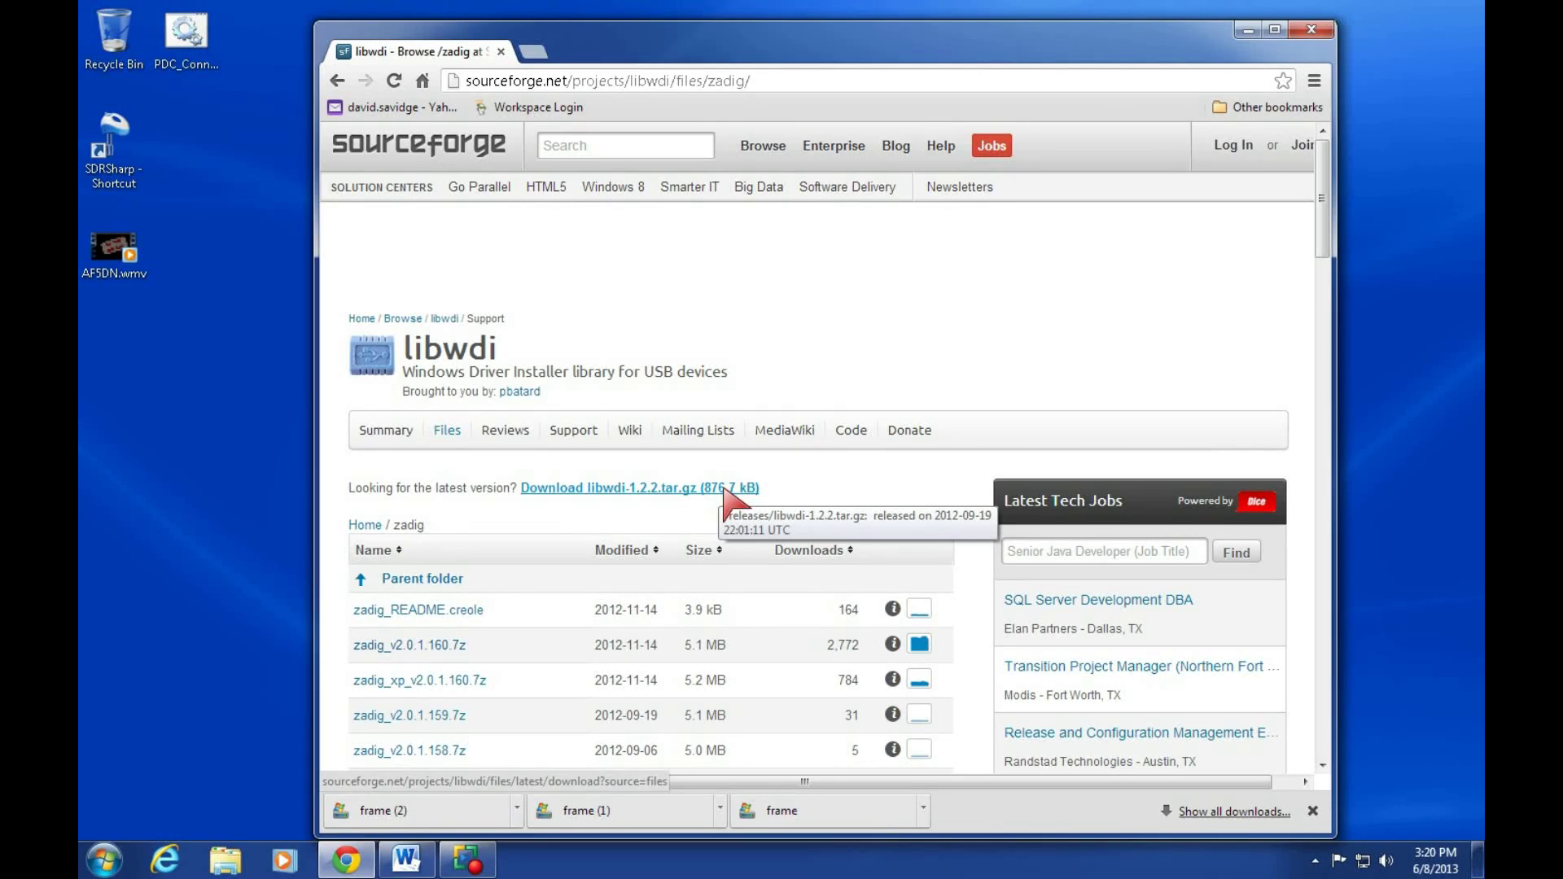
Close Google Chrome after viewing the libwdi zadig downloads page
left_click(1310, 30)
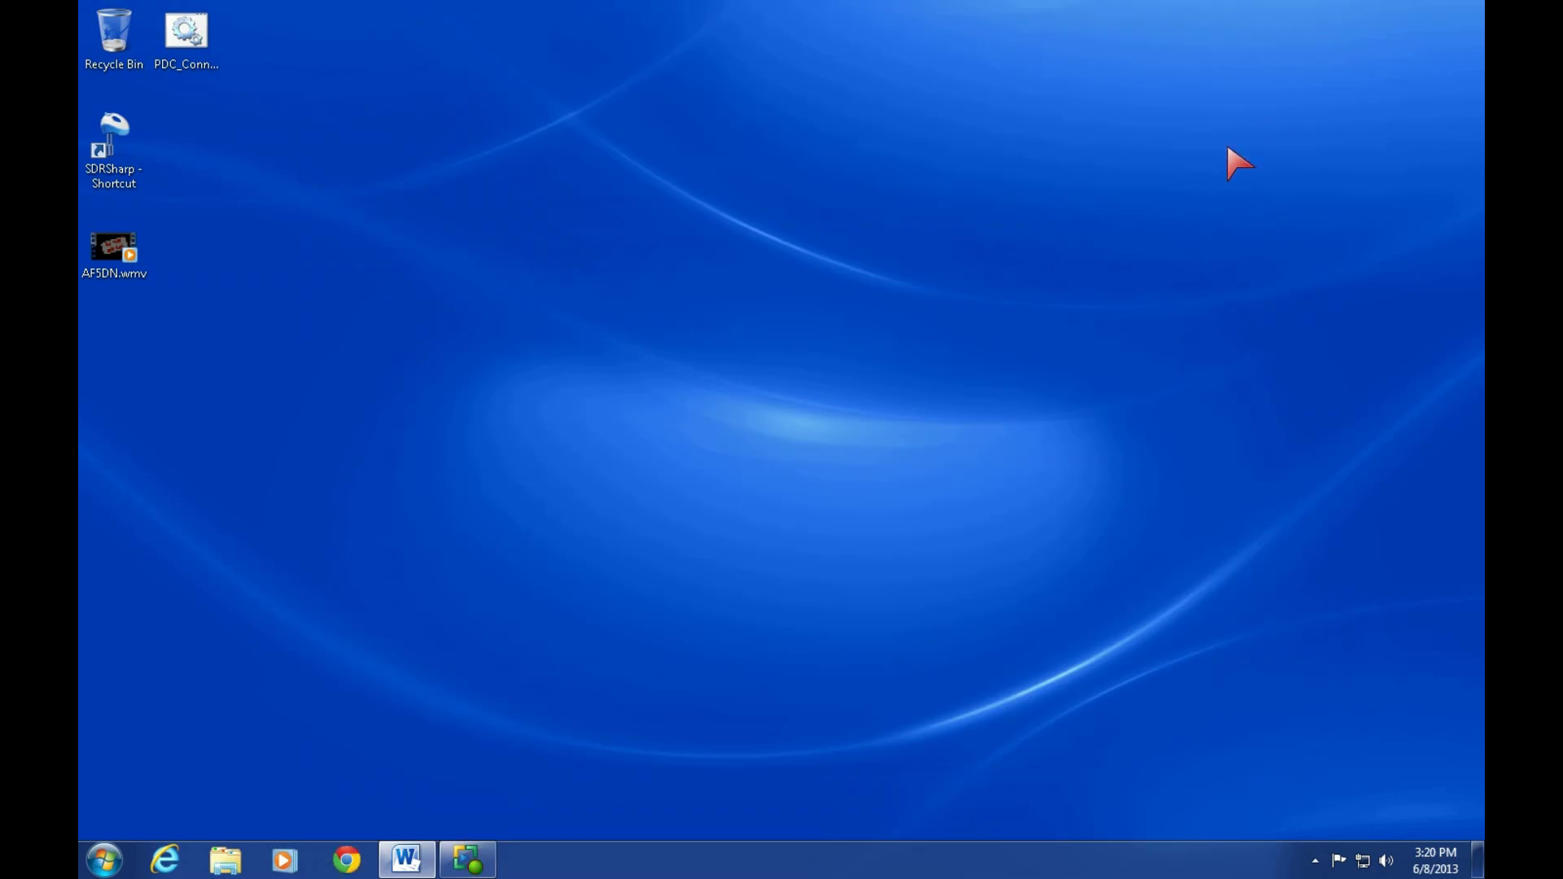
In Internet Explorer, search Google for 'hdsdr' and open the HDSDR Homepage result
left_click(165, 860)
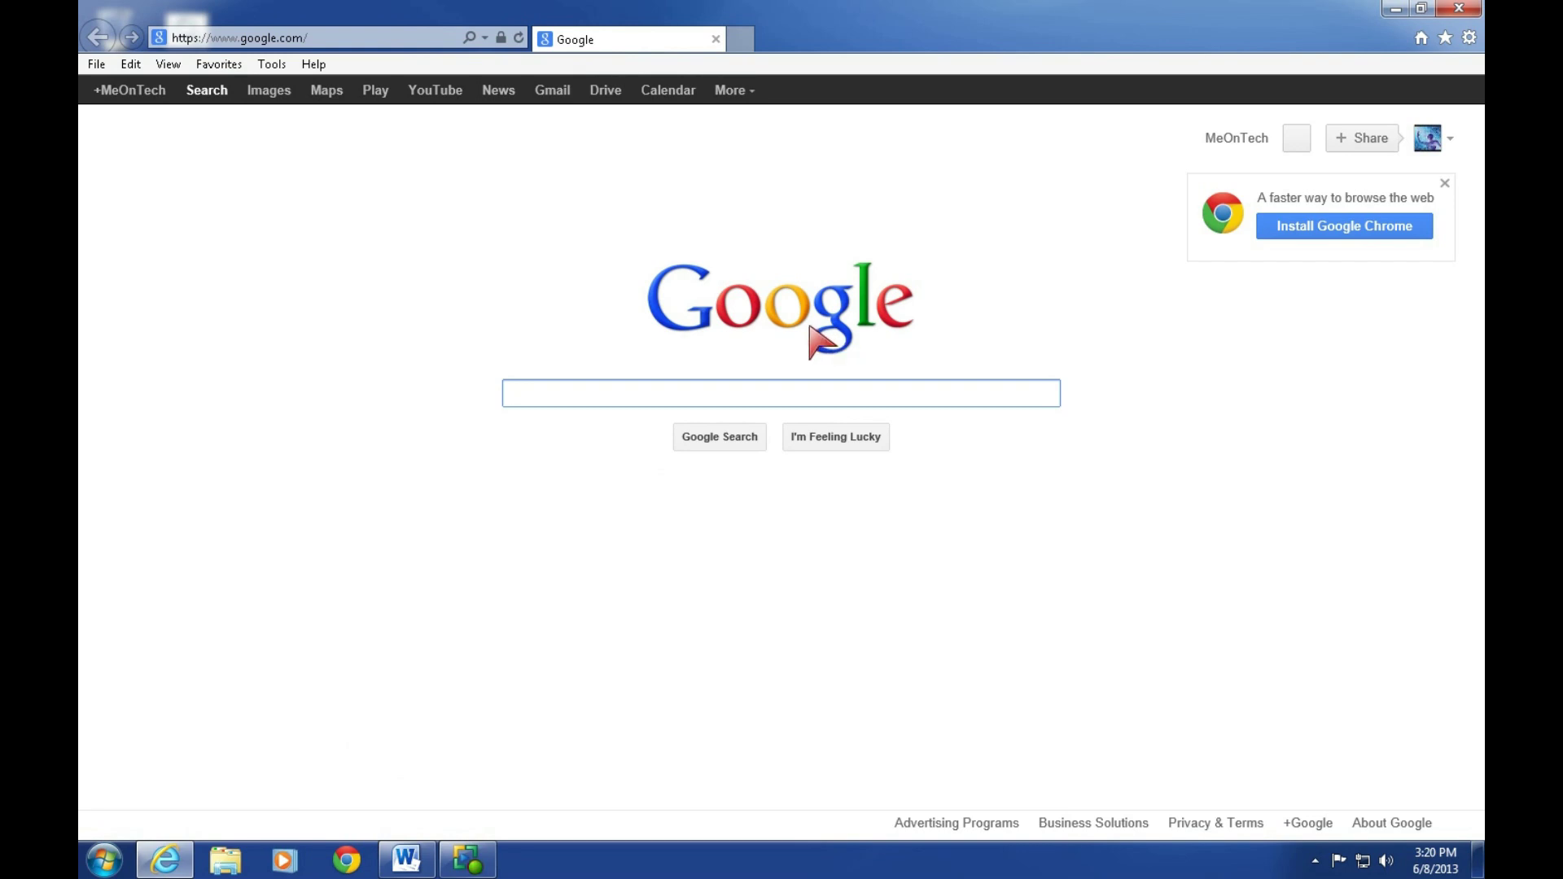
type("hd")
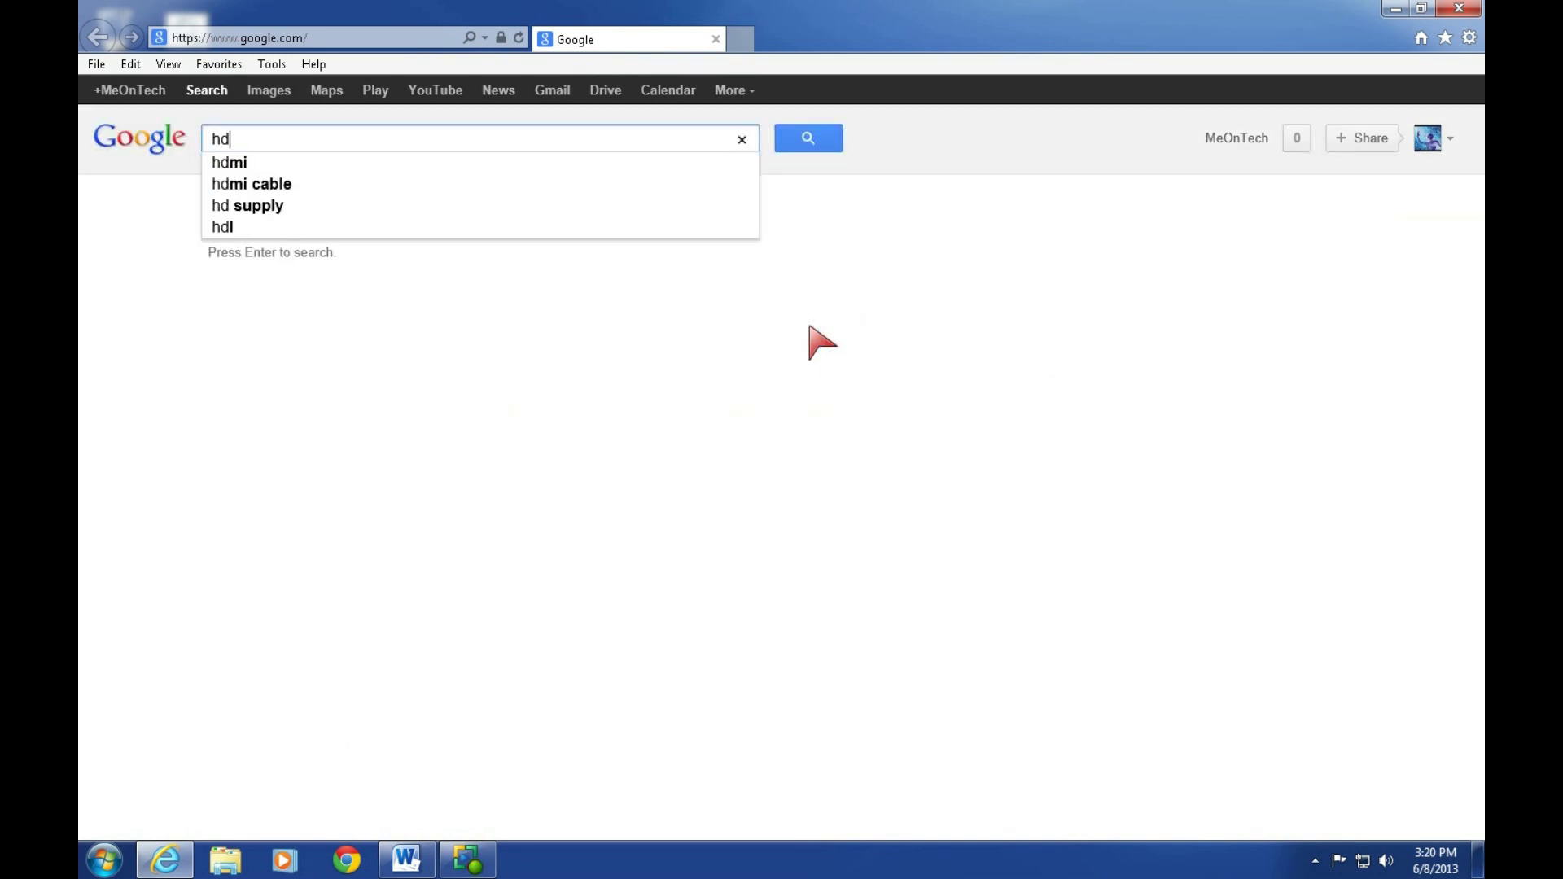
type("sr")
key("BackSpace")
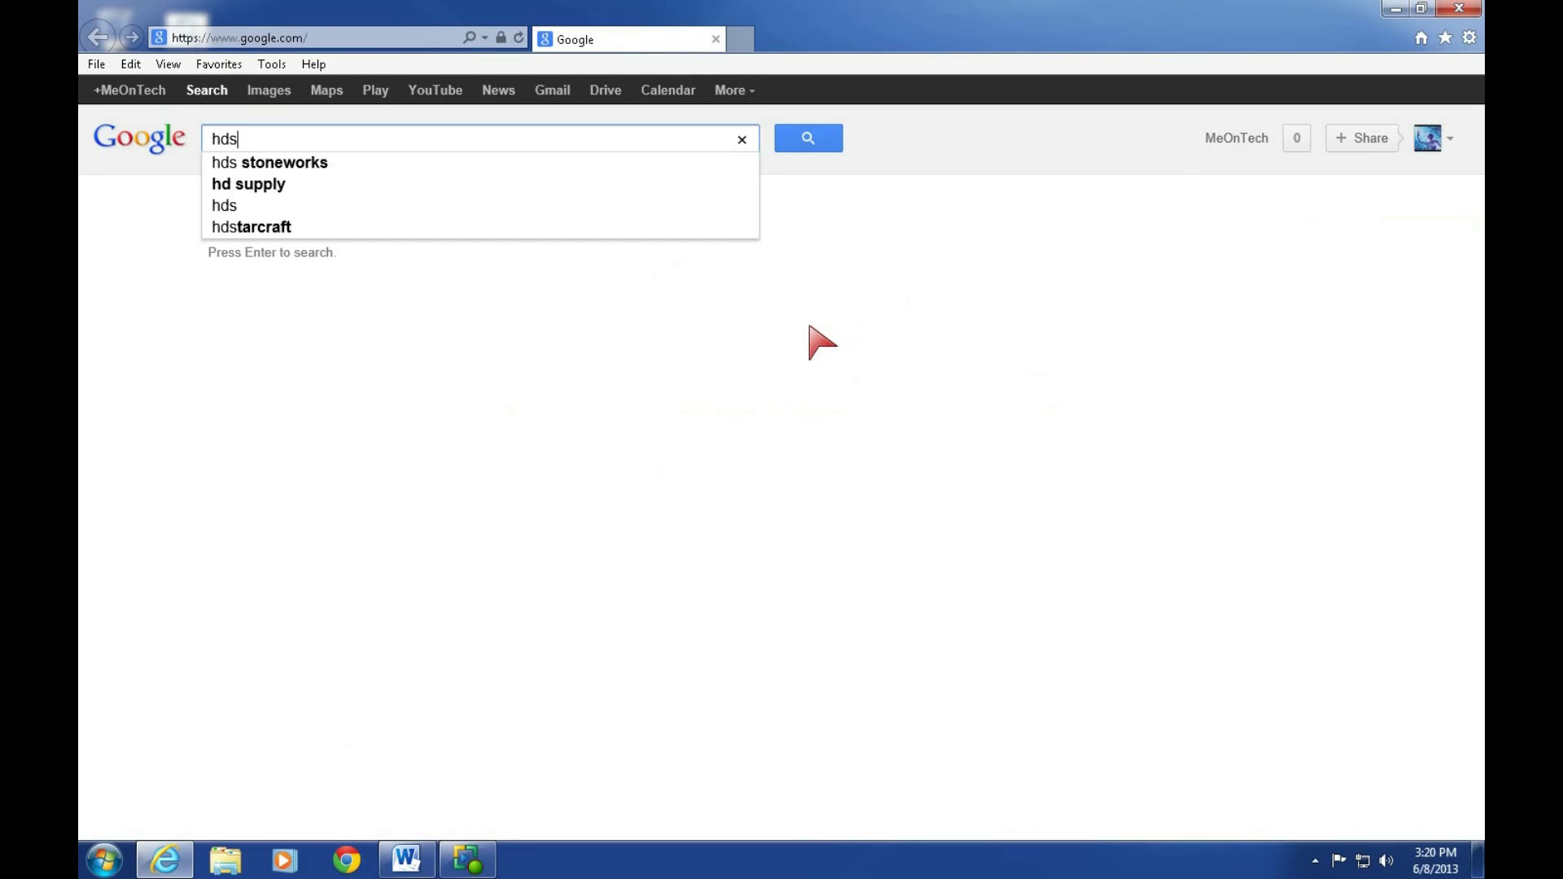
type("dr")
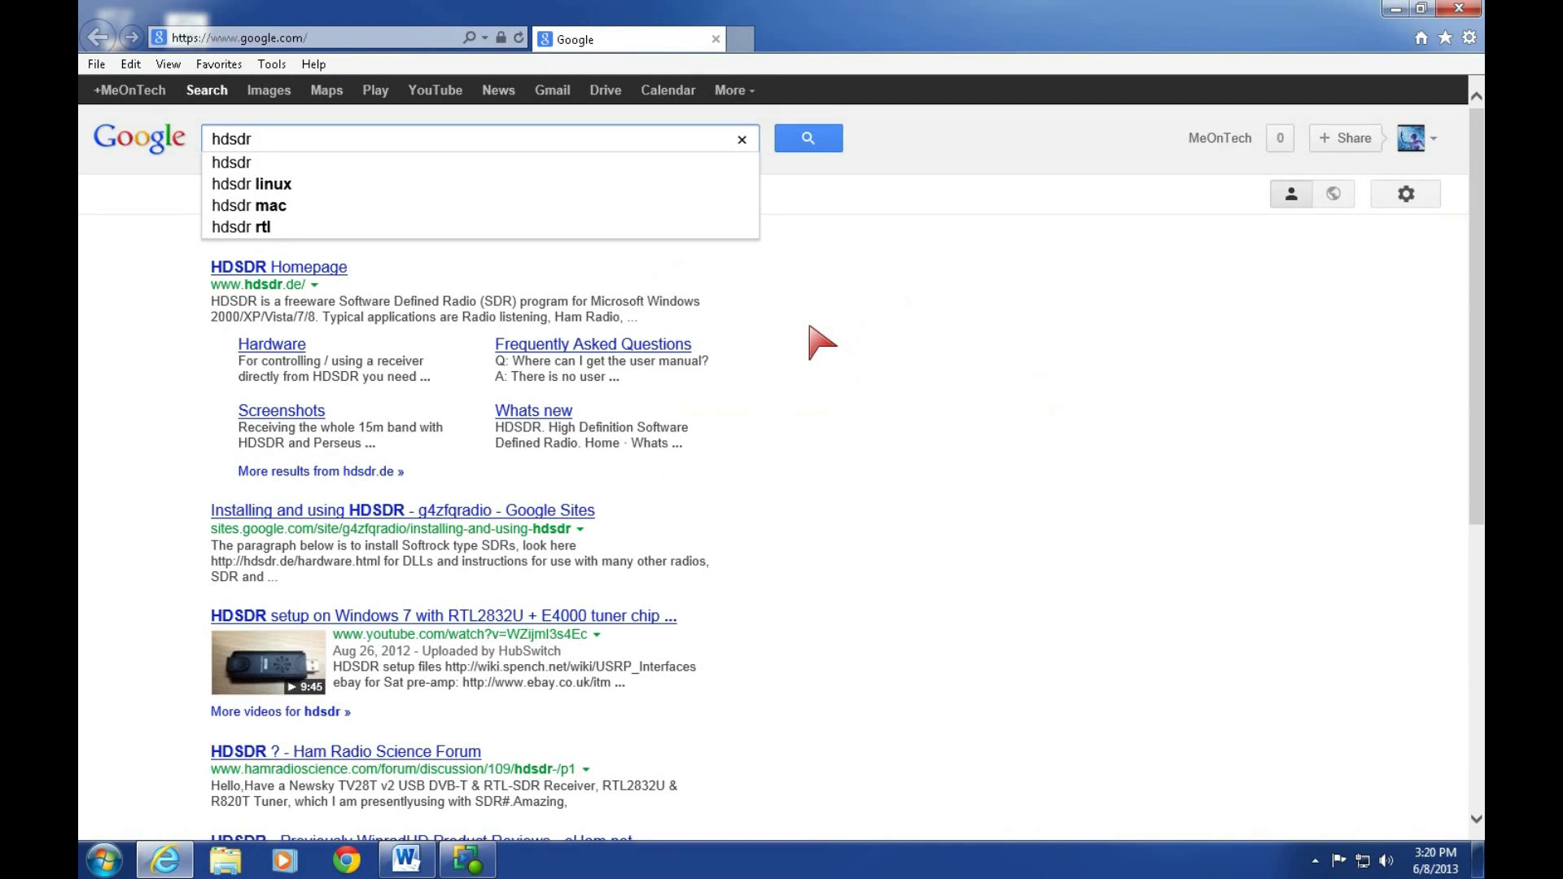
left_click(228, 270)
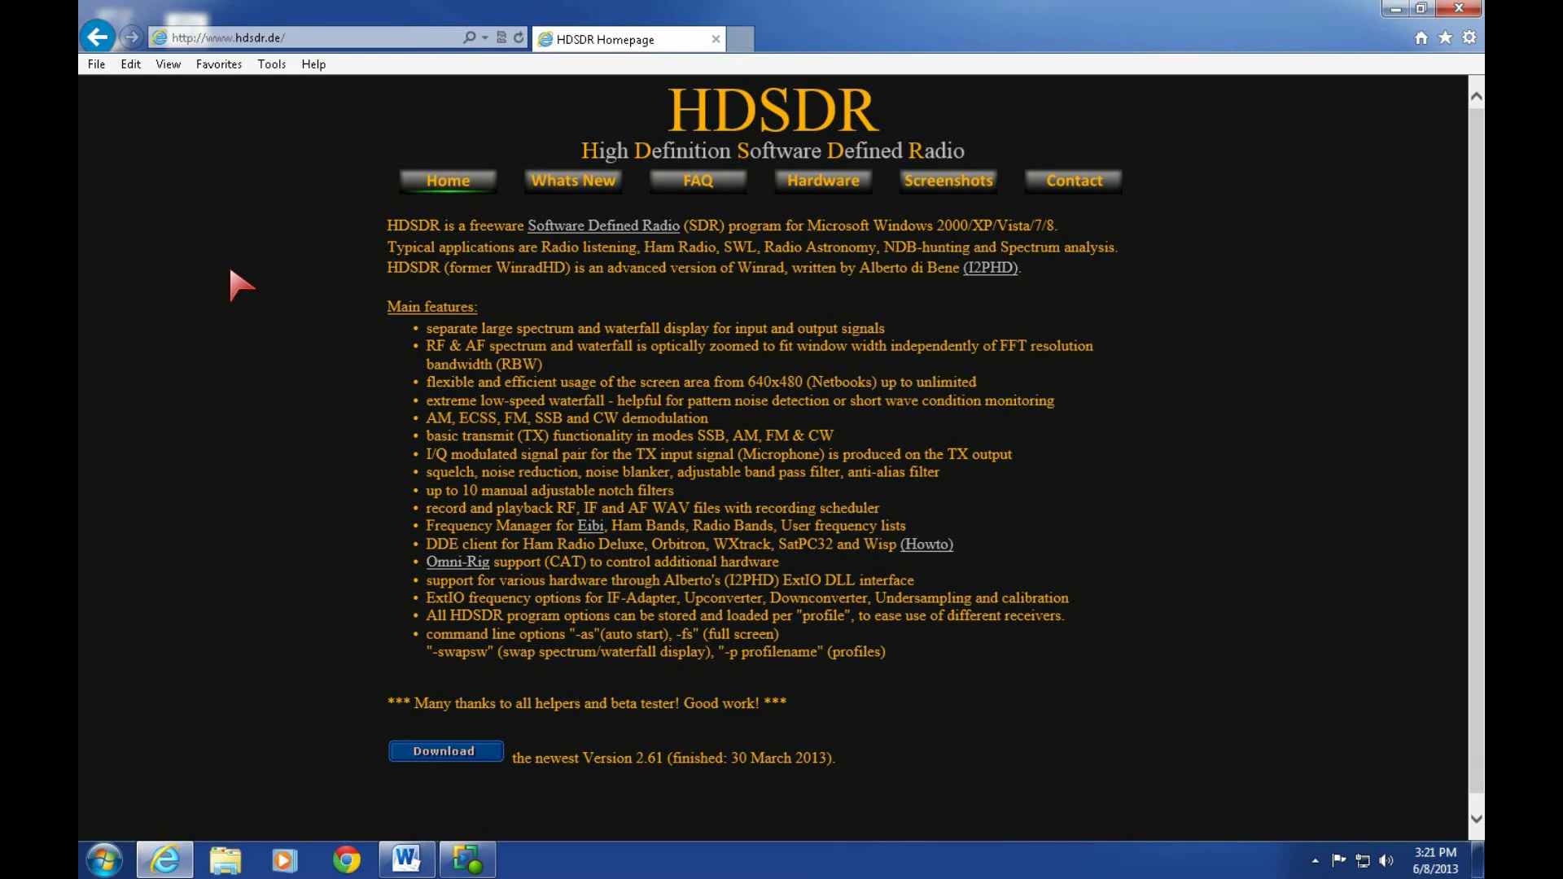
Save the HDSDR 2.61 installer, HDSDR_install.exe, to the Desktop
left_click(444, 750)
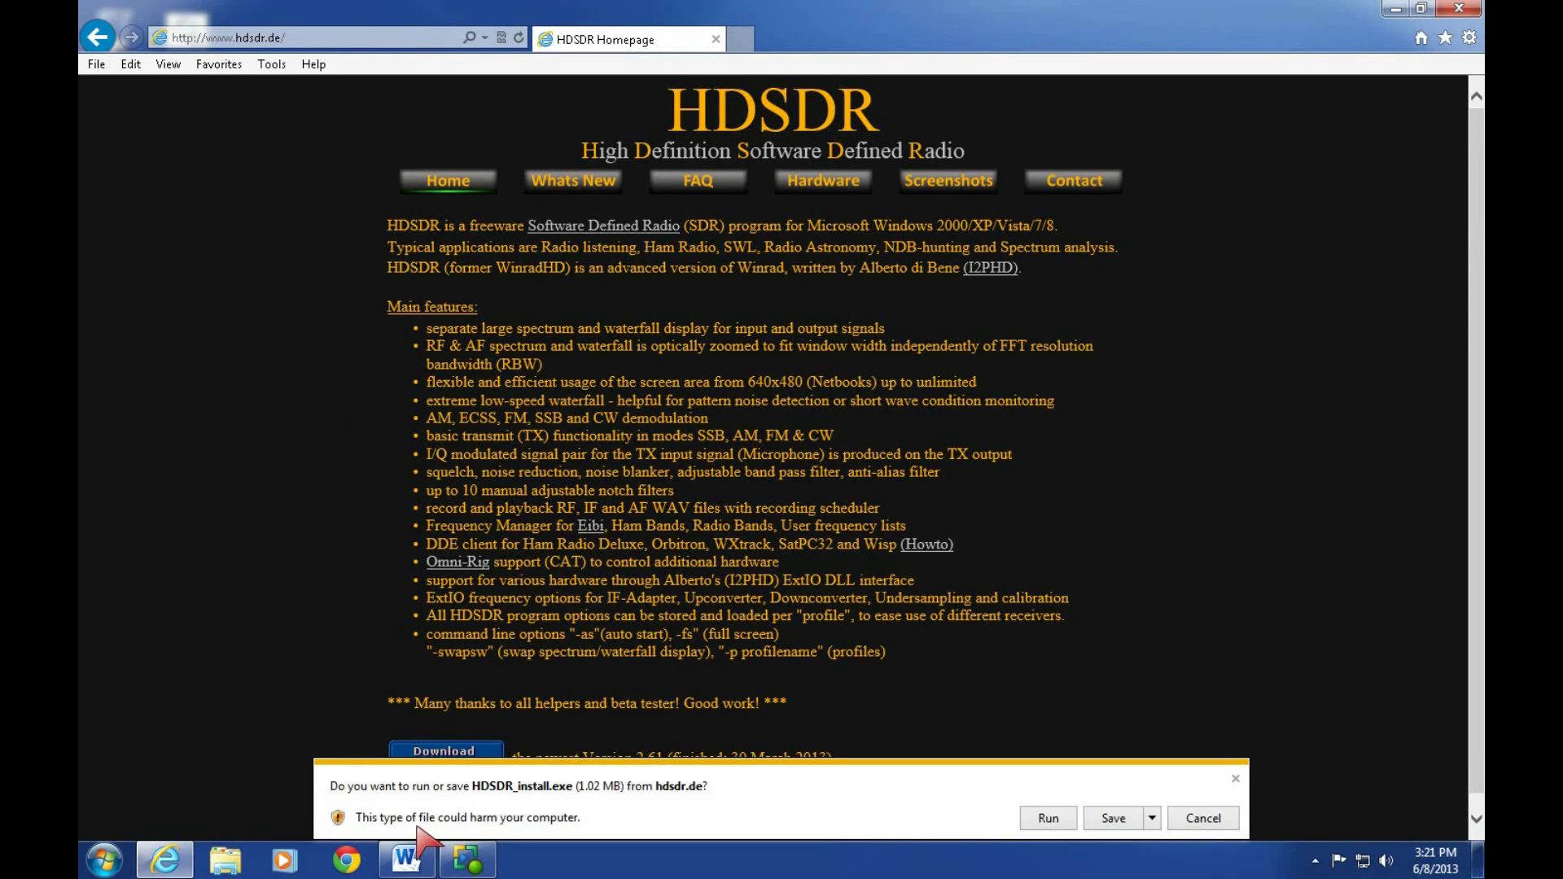
left_click(1151, 818)
left_click(1214, 796)
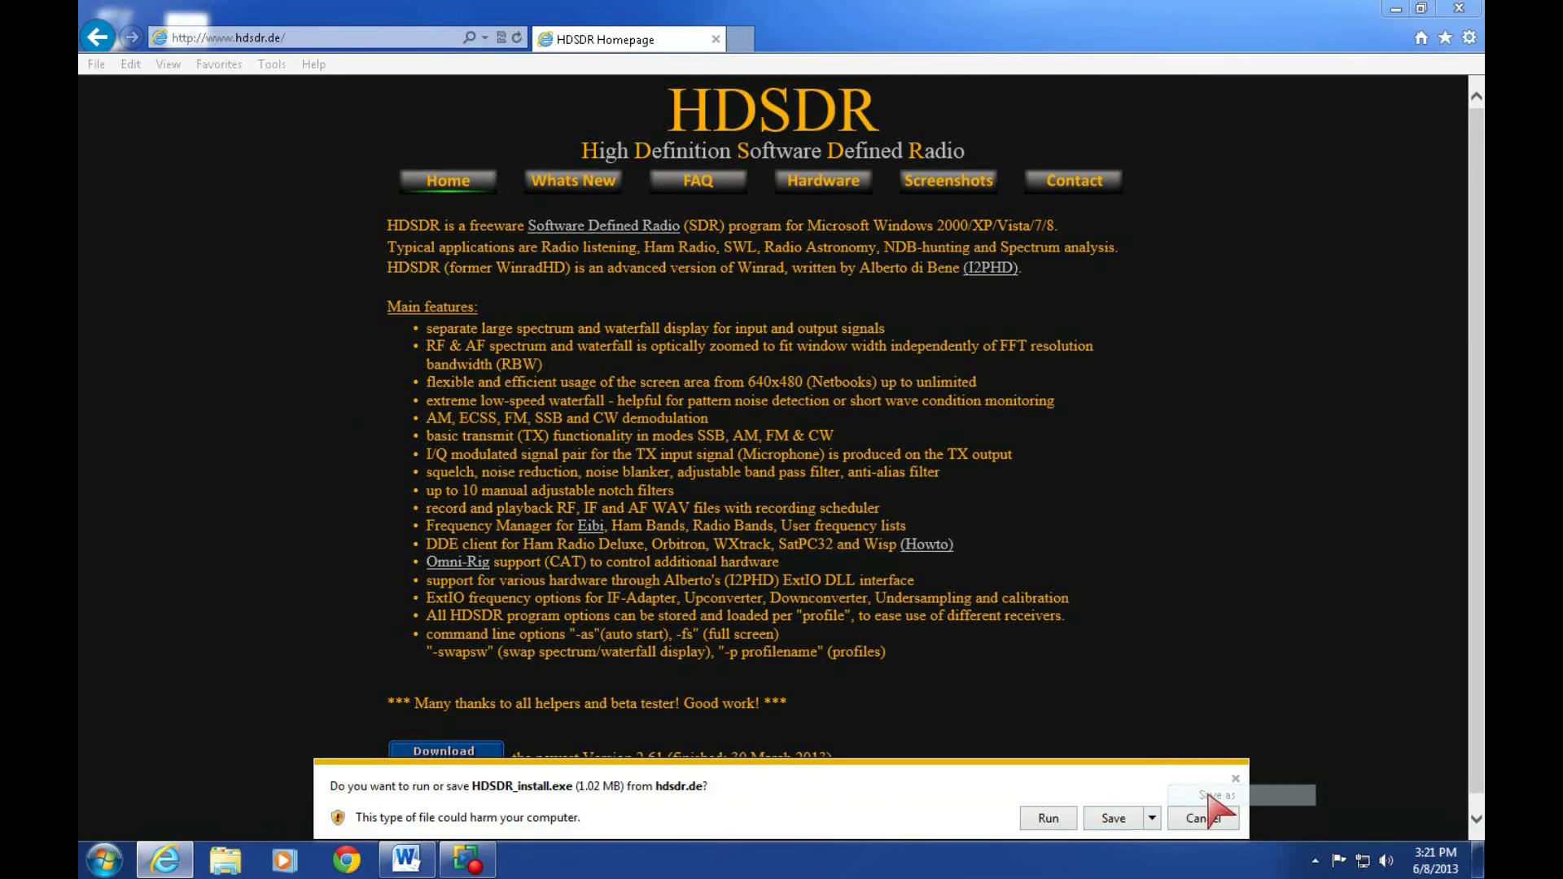
left_click(527, 310)
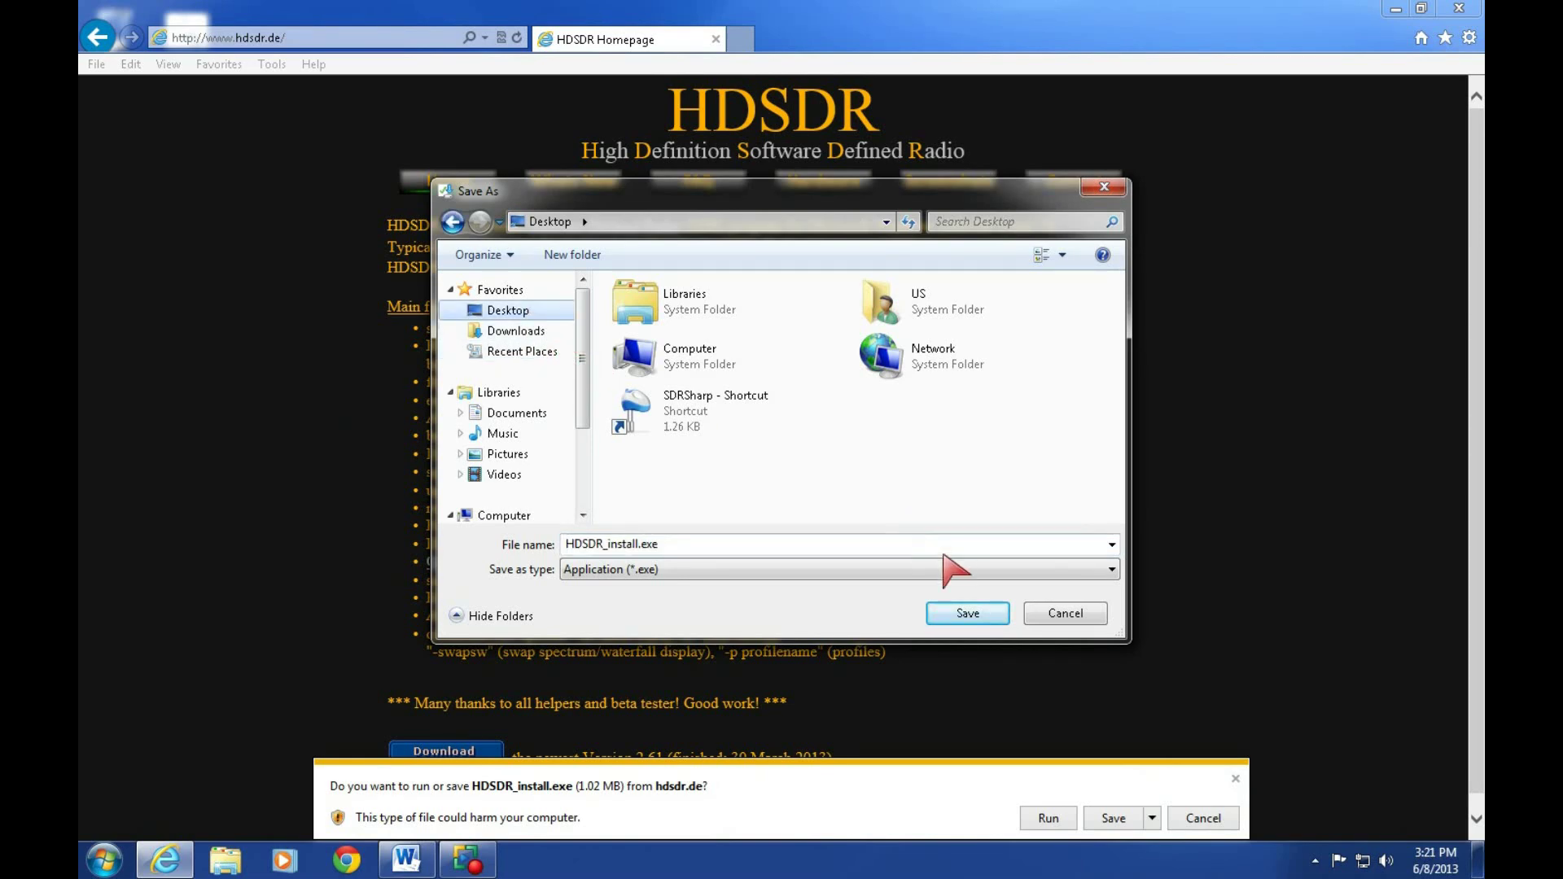
left_click(977, 614)
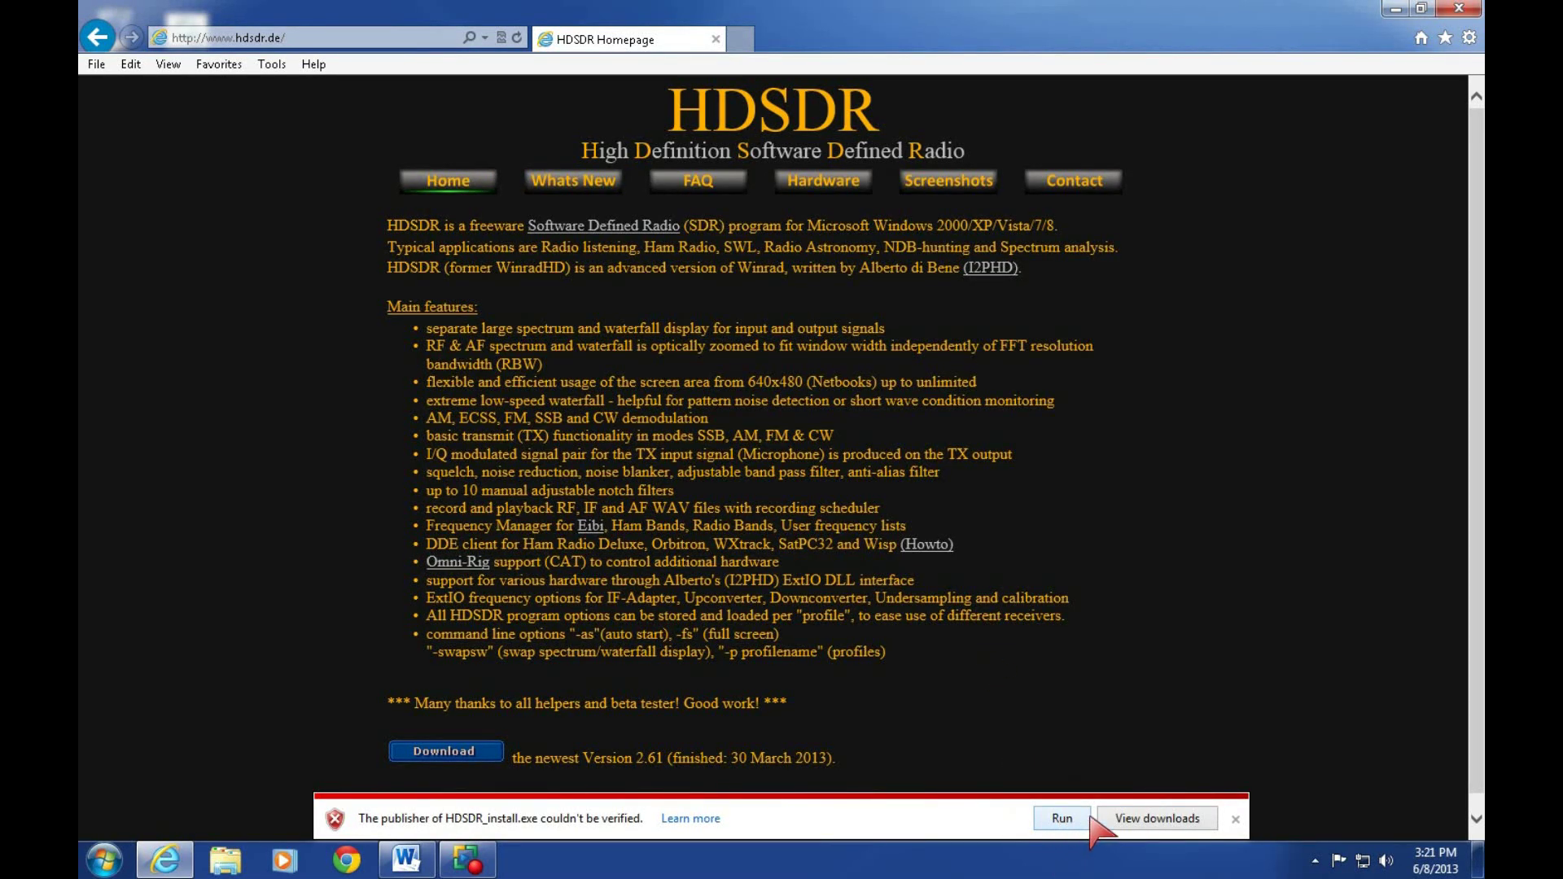
Run the saved installer, then cancel and confirm exiting the setup wizard
left_click(1063, 818)
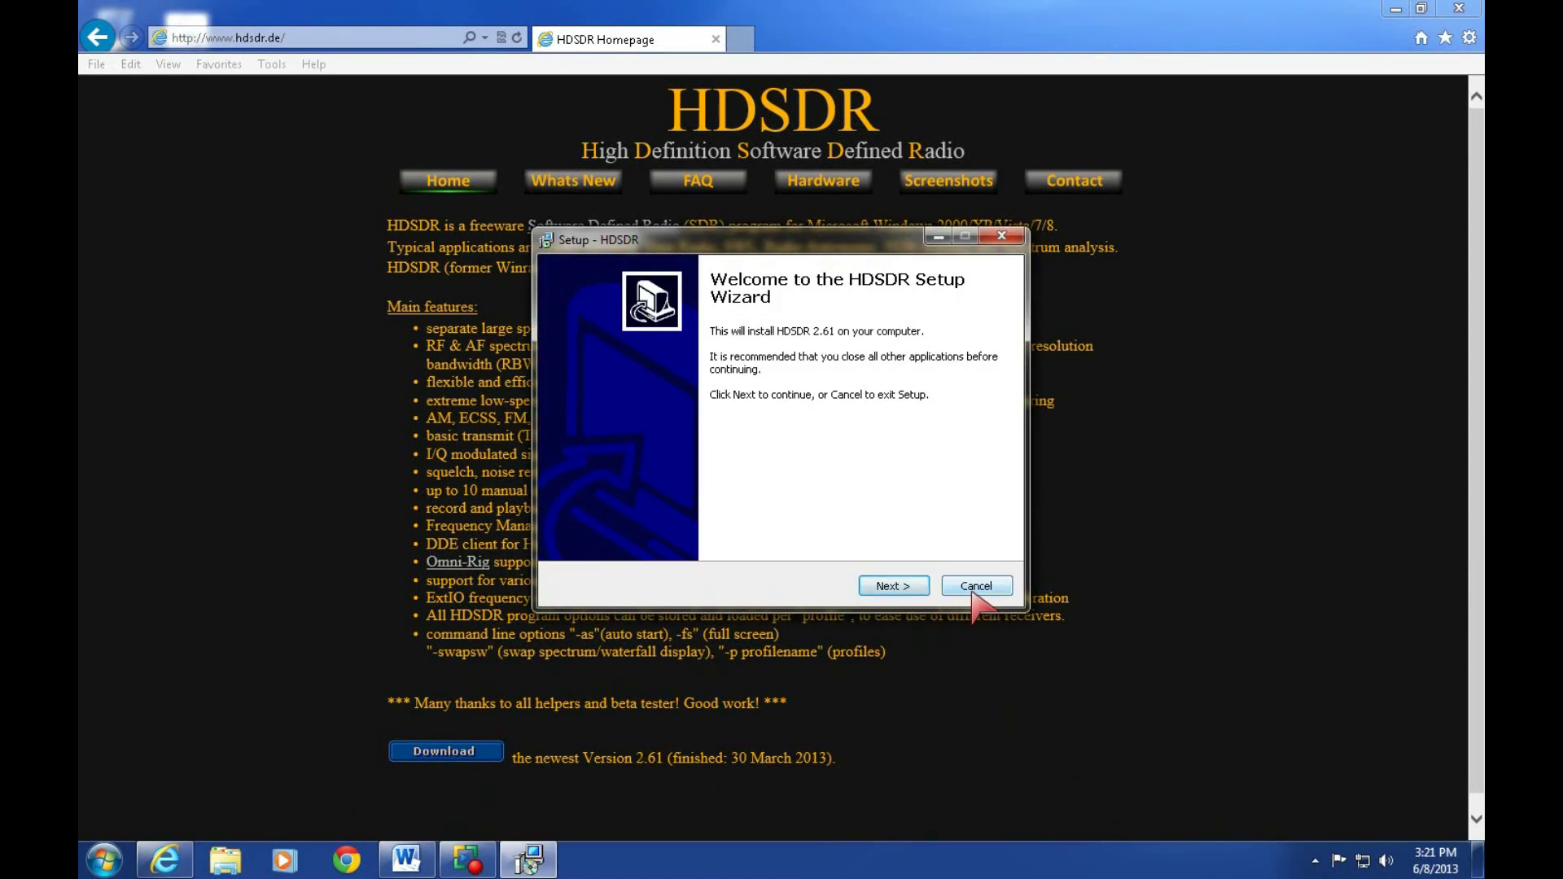
left_click(973, 588)
left_click(884, 518)
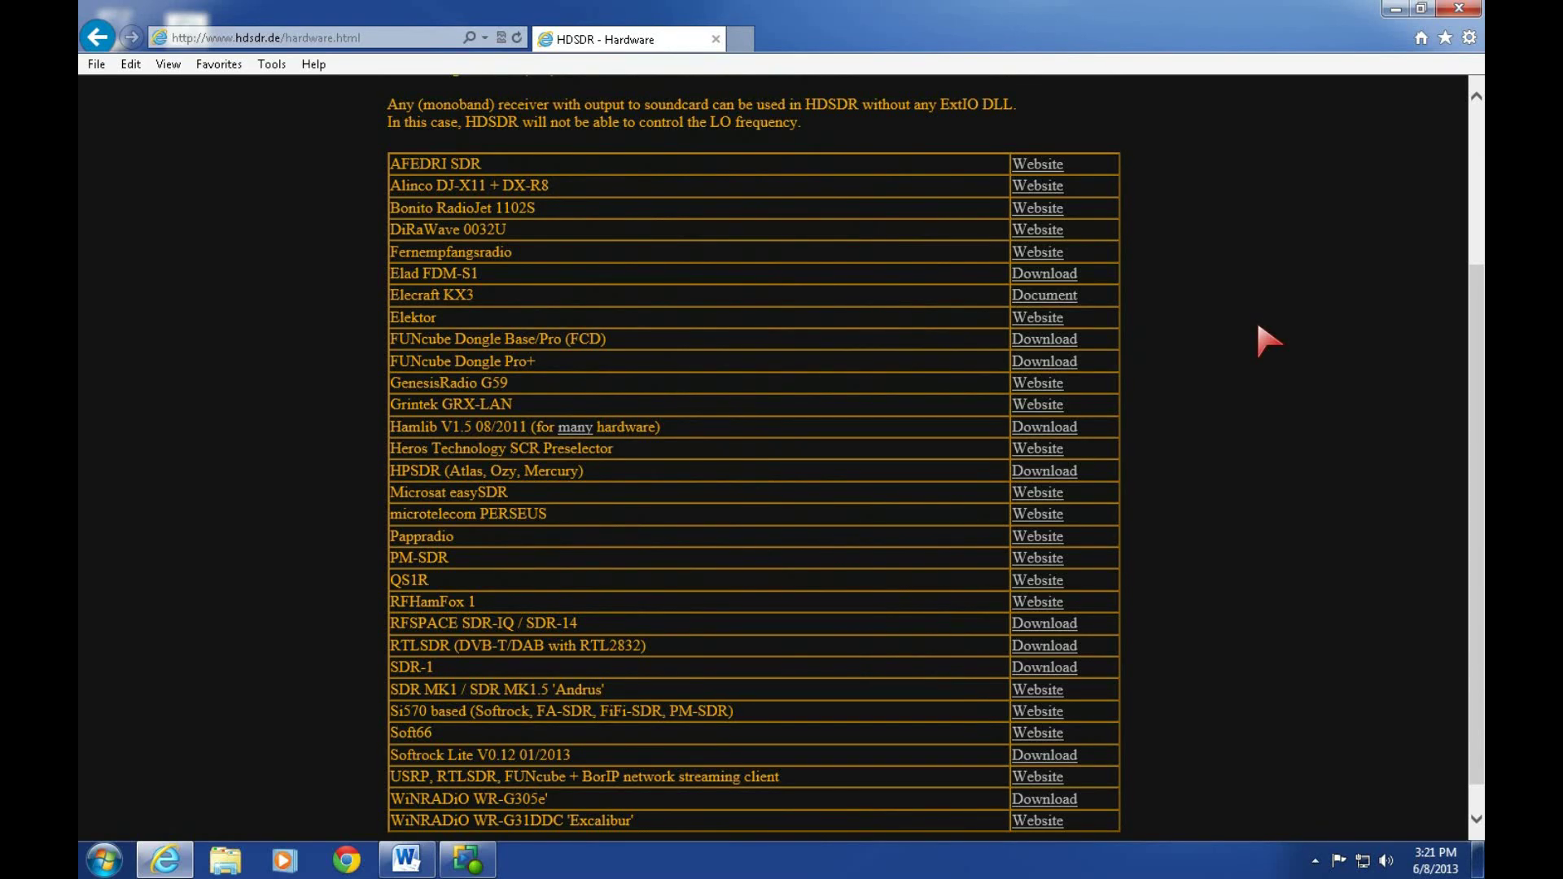
Save ExtIO_RTL.dll for RTLSDR from the Hardware page to the Desktop
scroll(1269, 340, "down", 1)
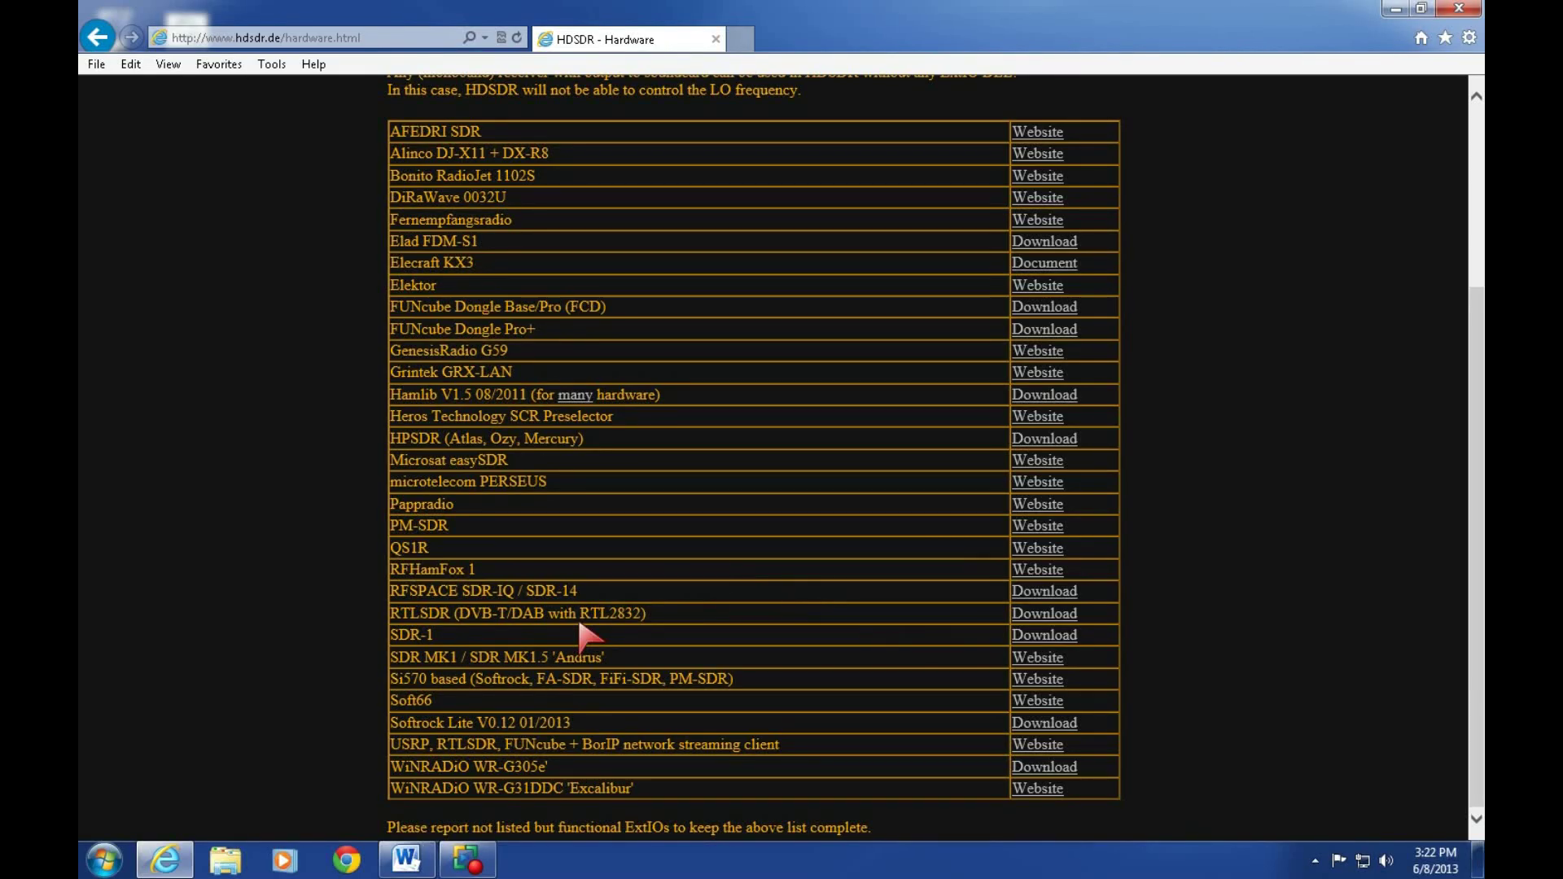
left_click(1028, 615)
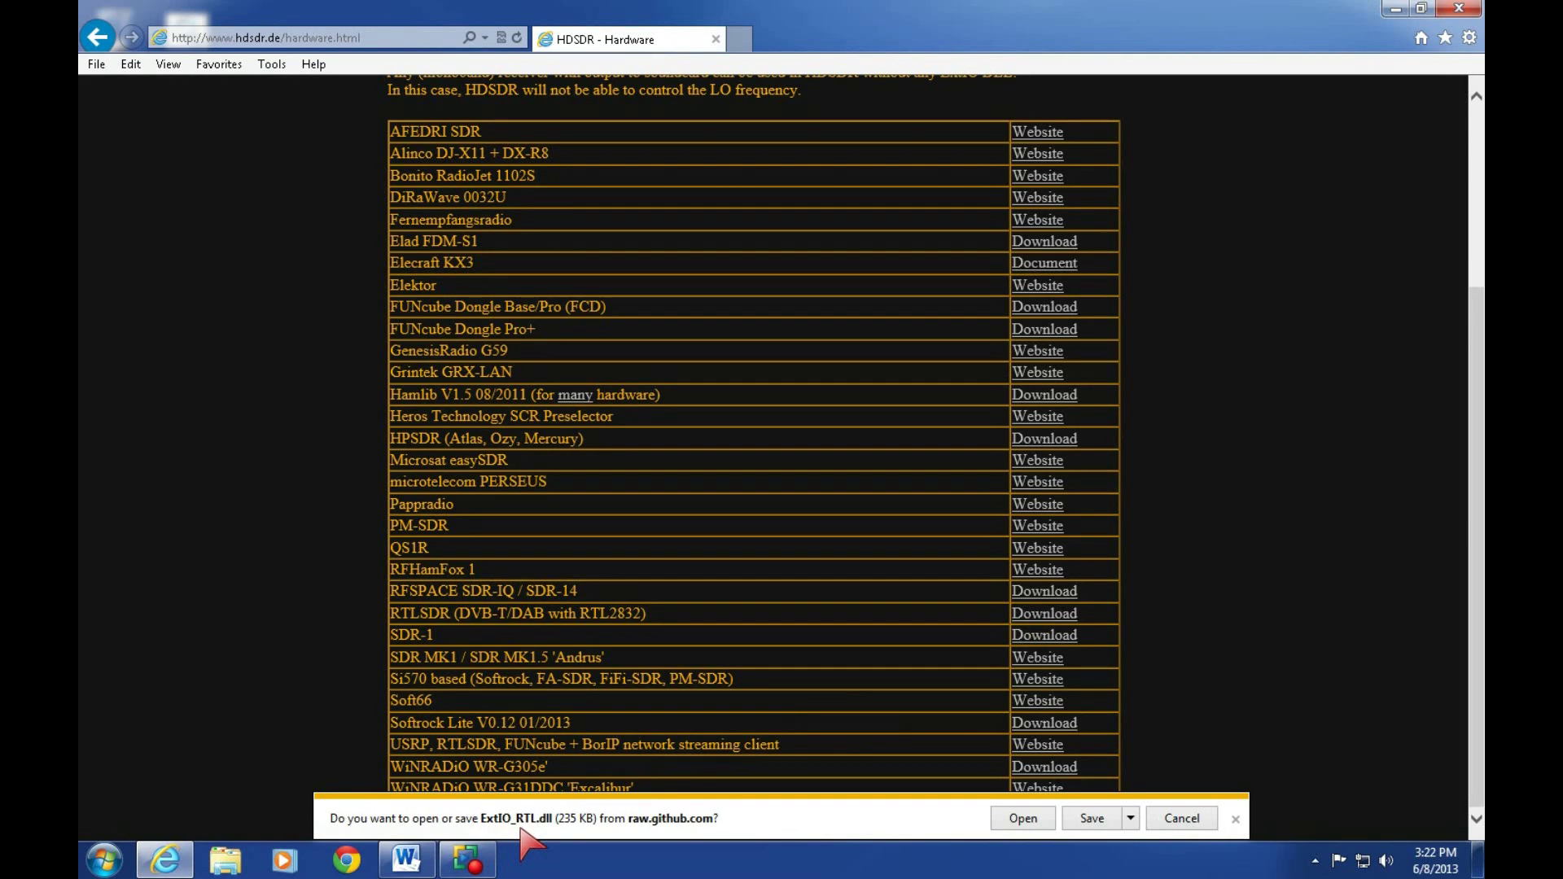
left_click(1130, 818)
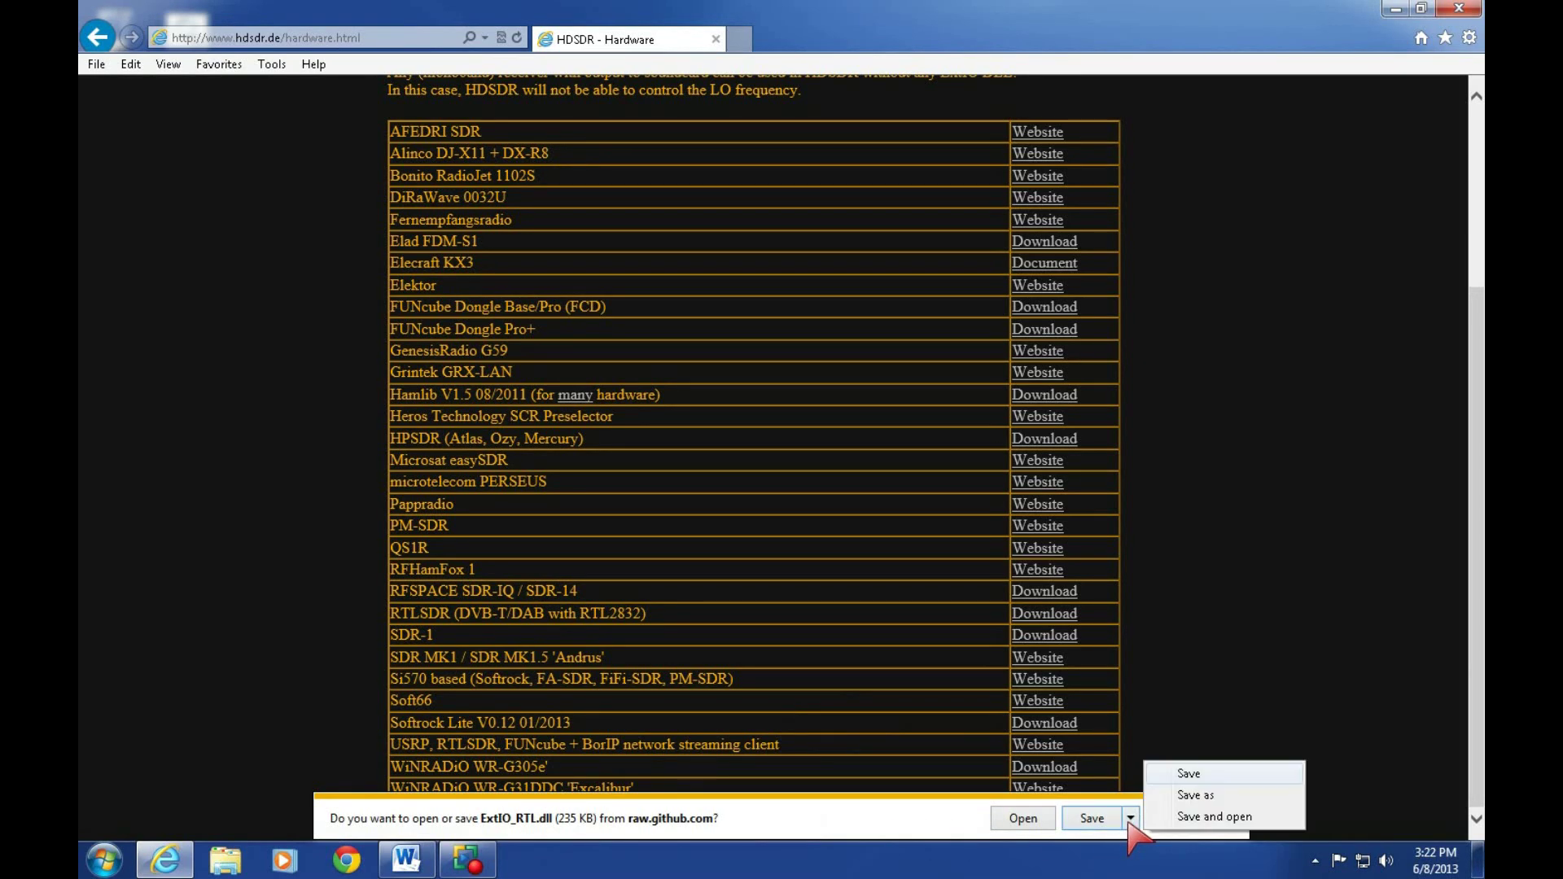
left_click(1195, 795)
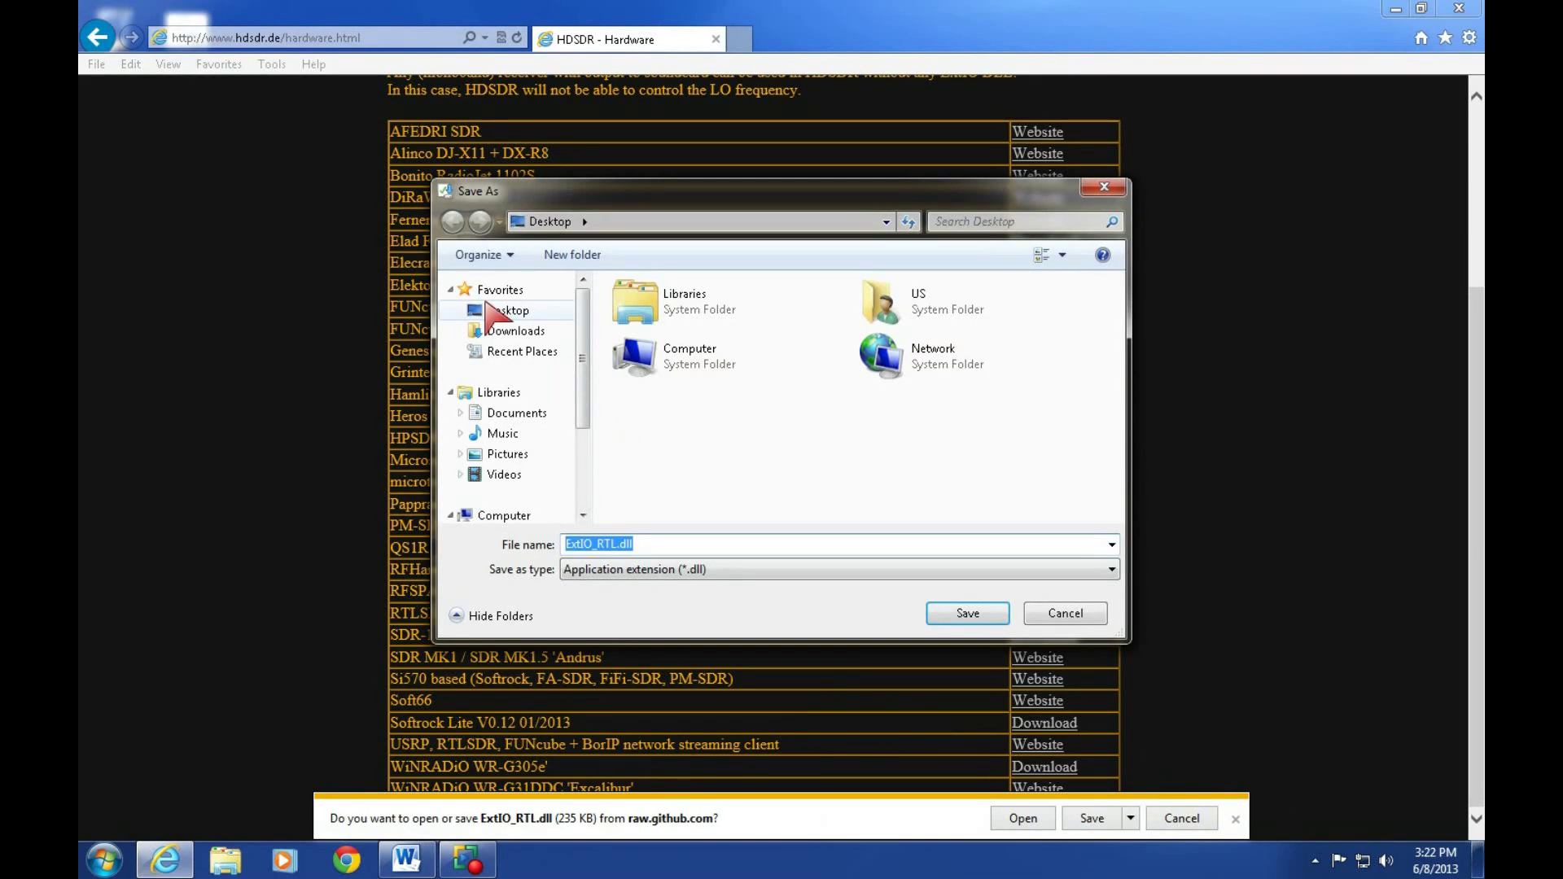
left_click(504, 311)
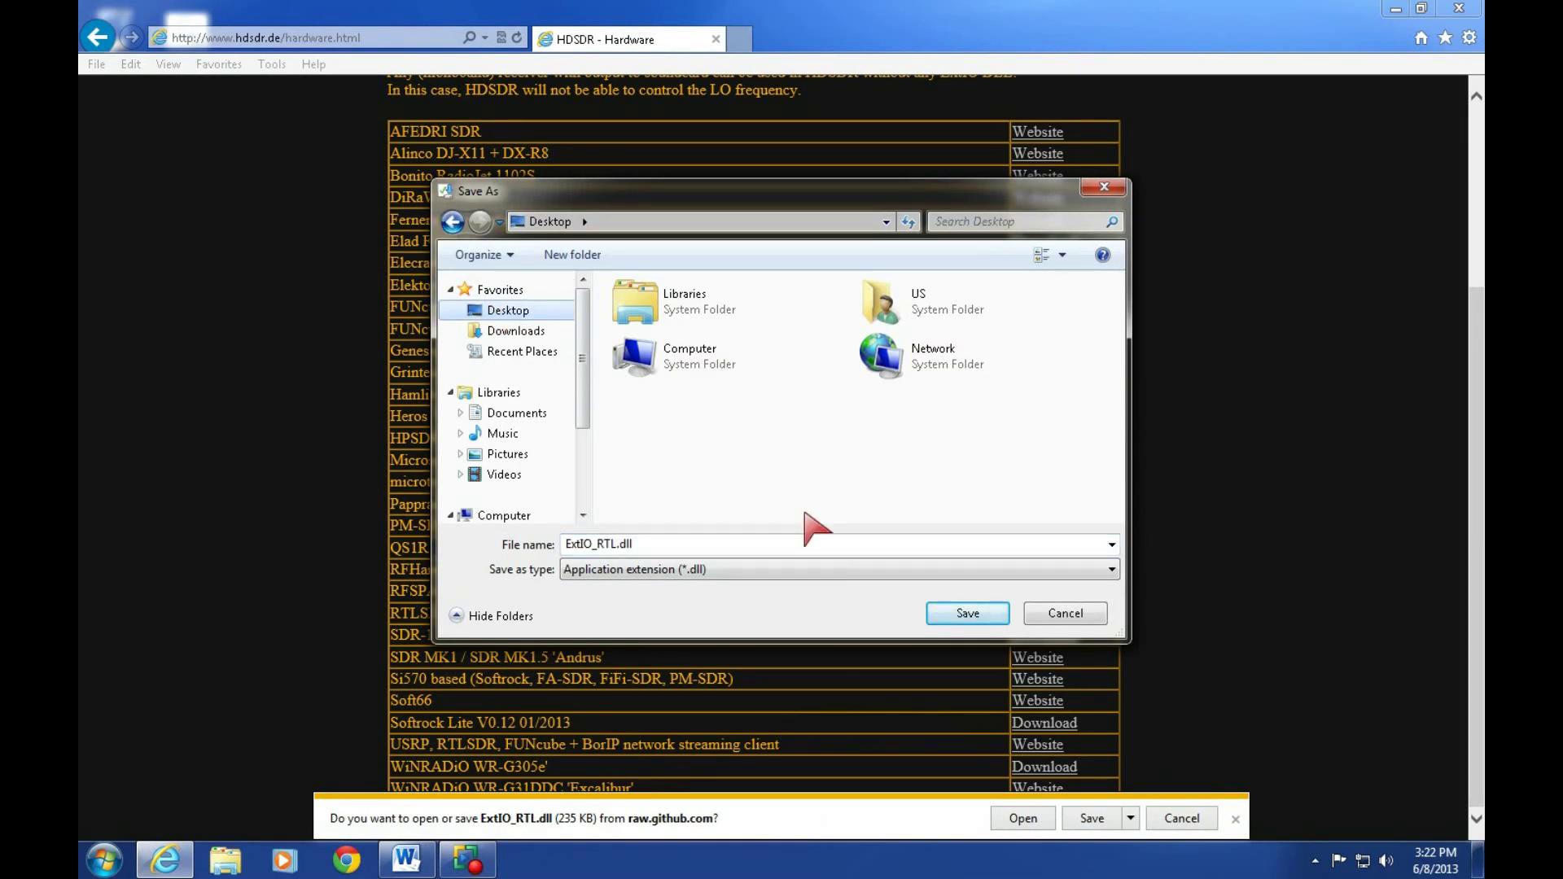
left_click(968, 613)
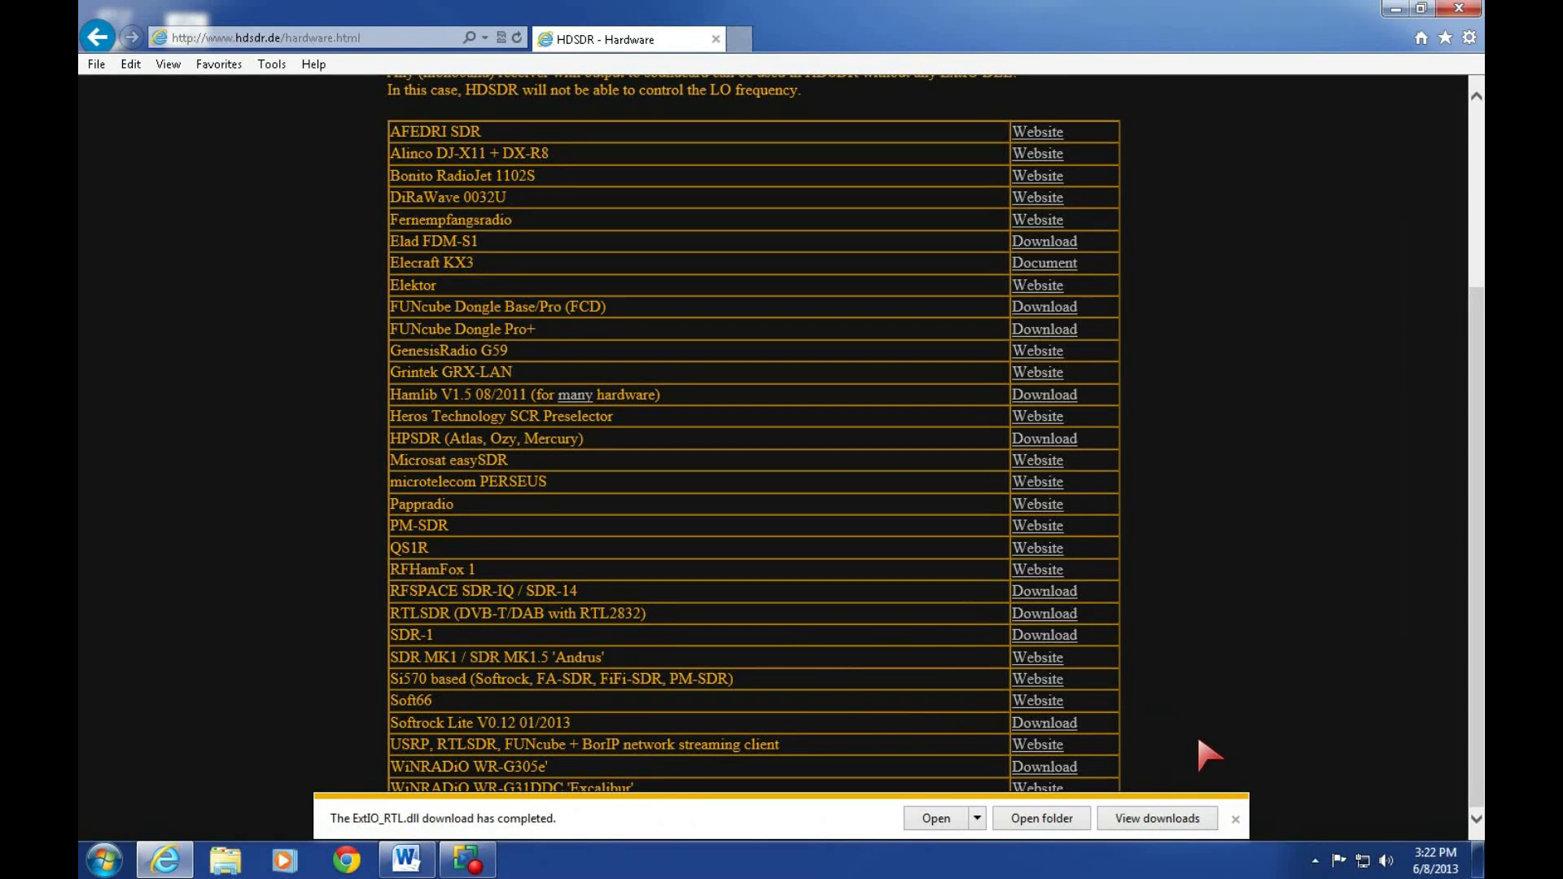
left_click(1234, 816)
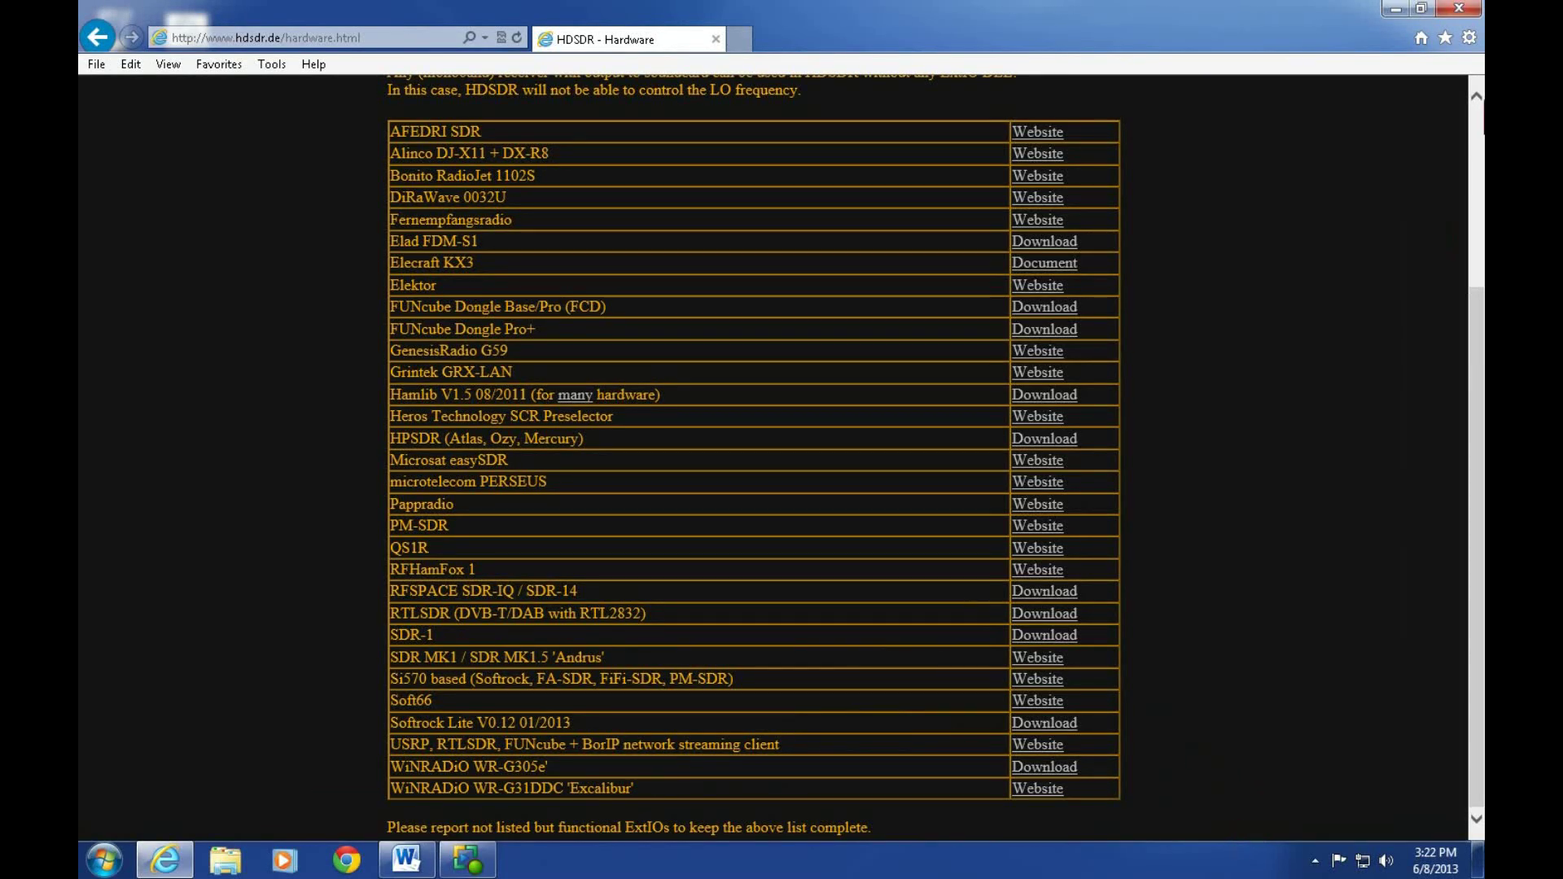
Close Internet Explorer and arrange the installer and ExtIO_RTL.dll icons on the desktop
left_click(1465, 11)
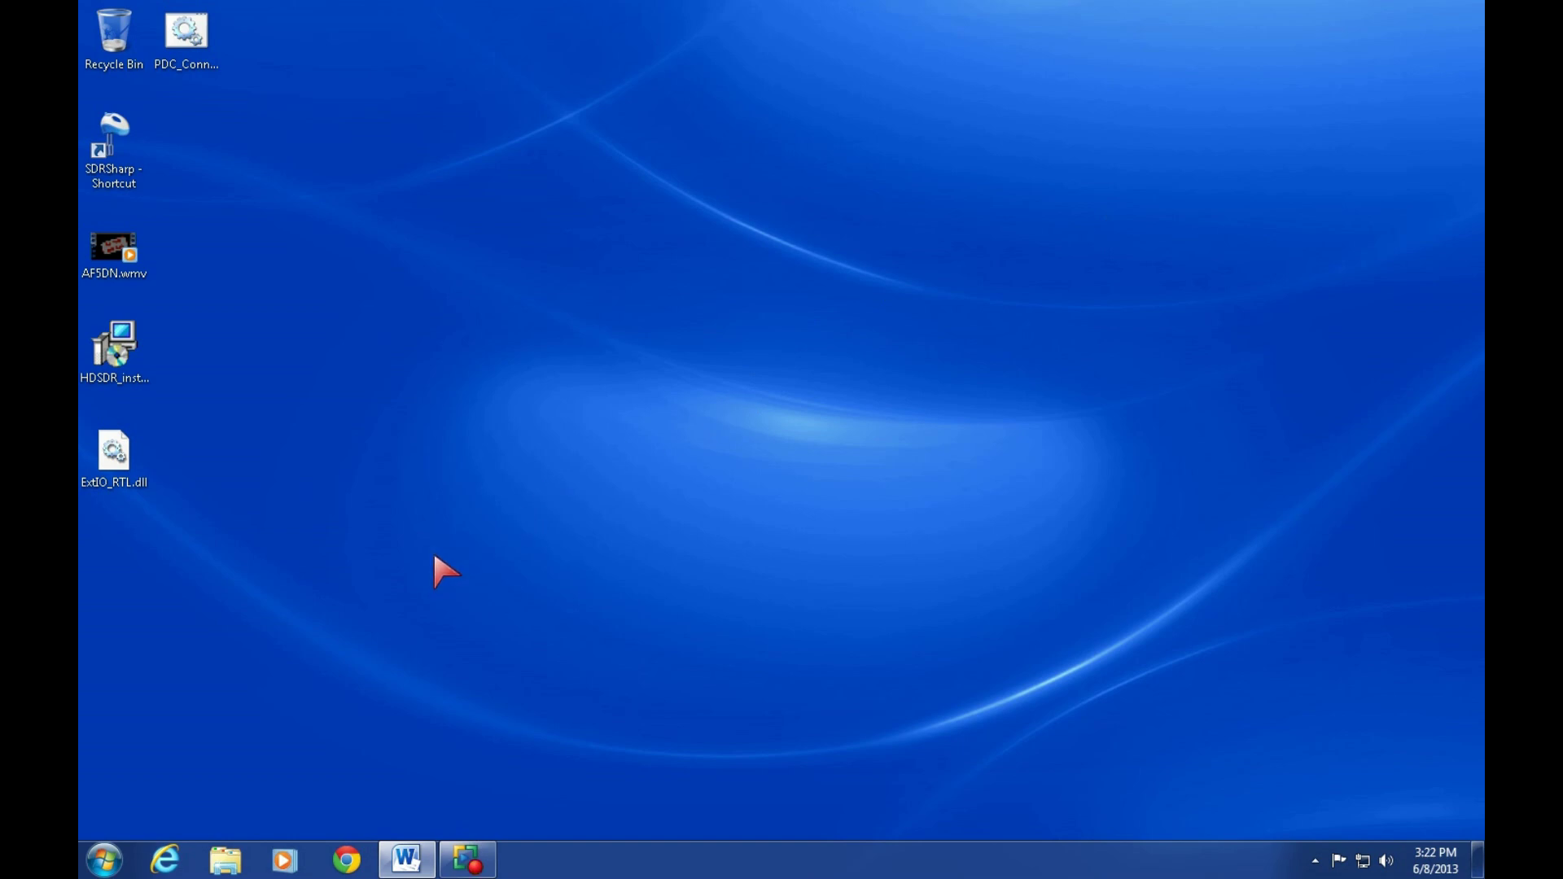
left_click_drag(133, 363, 373, 282)
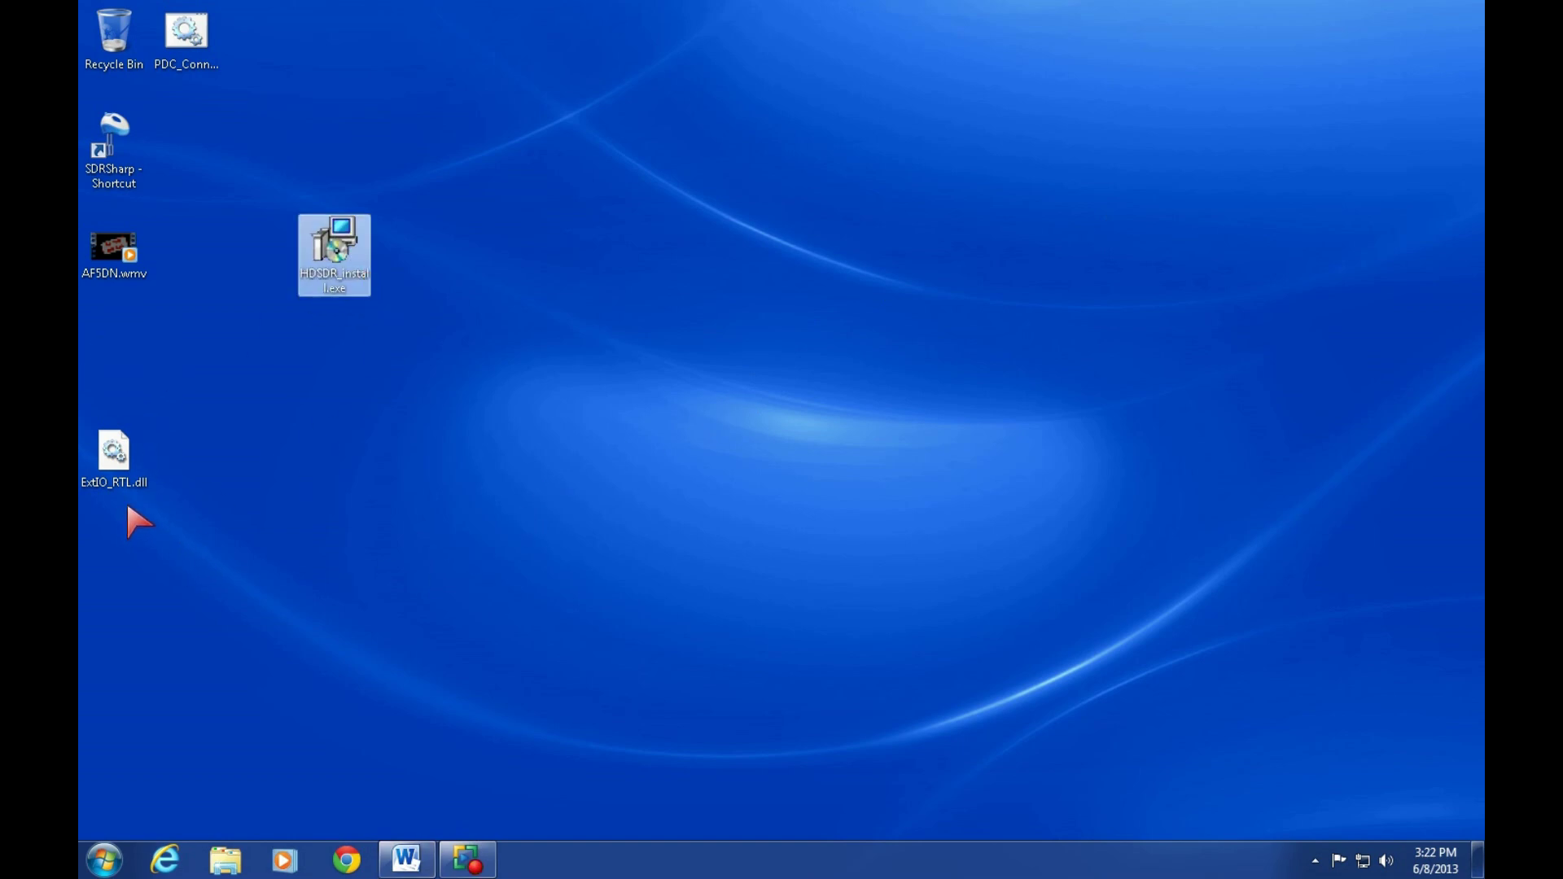
left_click_drag(117, 480, 335, 185)
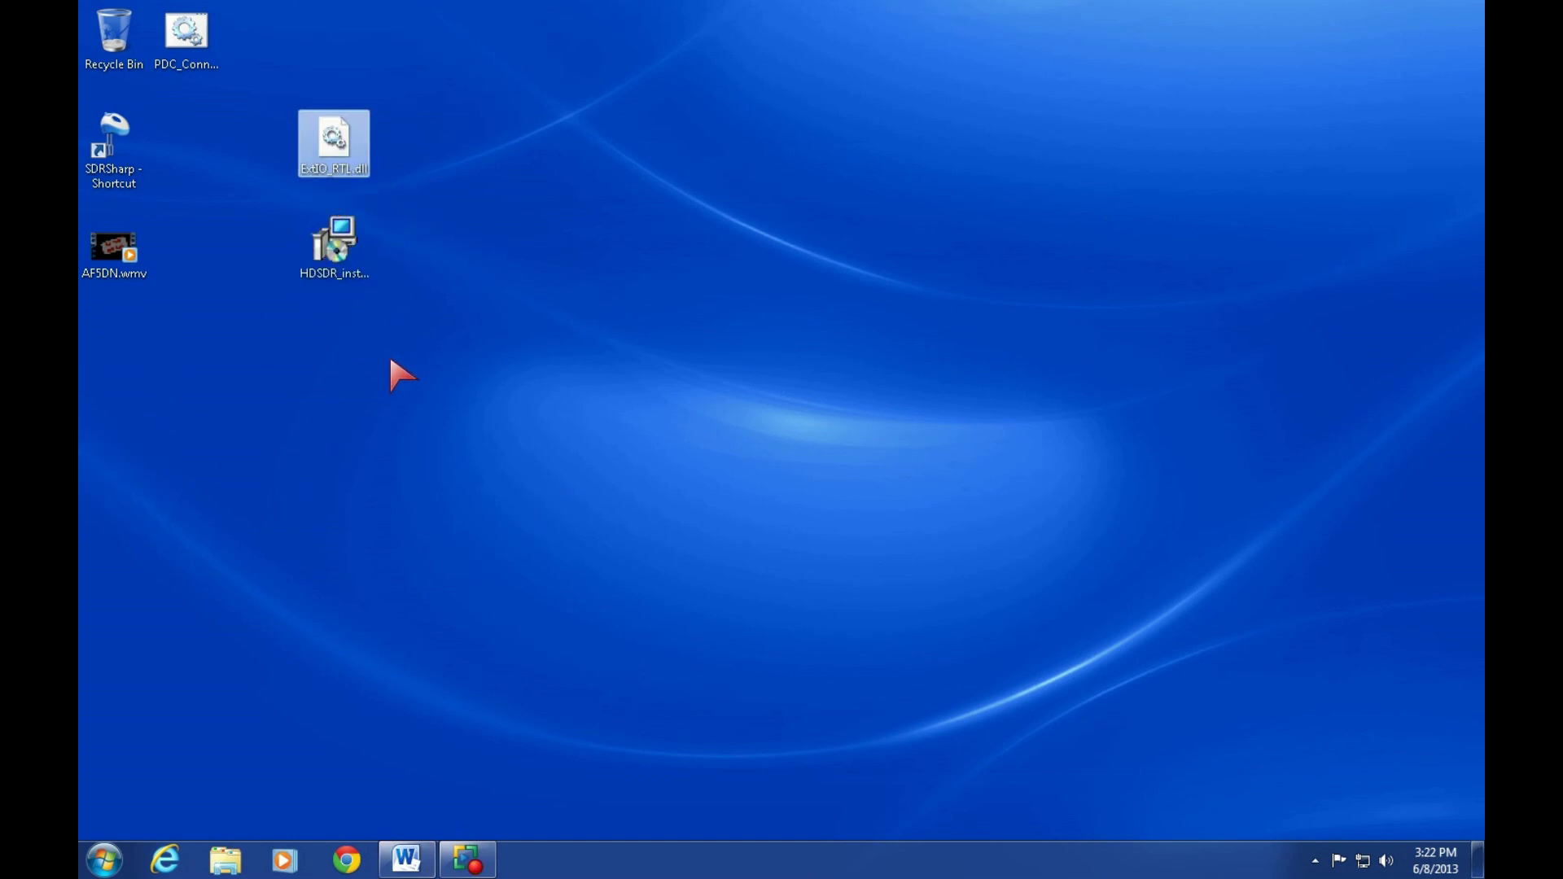
left_click(330, 255)
left_click(325, 154)
Launch the HDSDR installer and accept the licence agreement
double_click(345, 262)
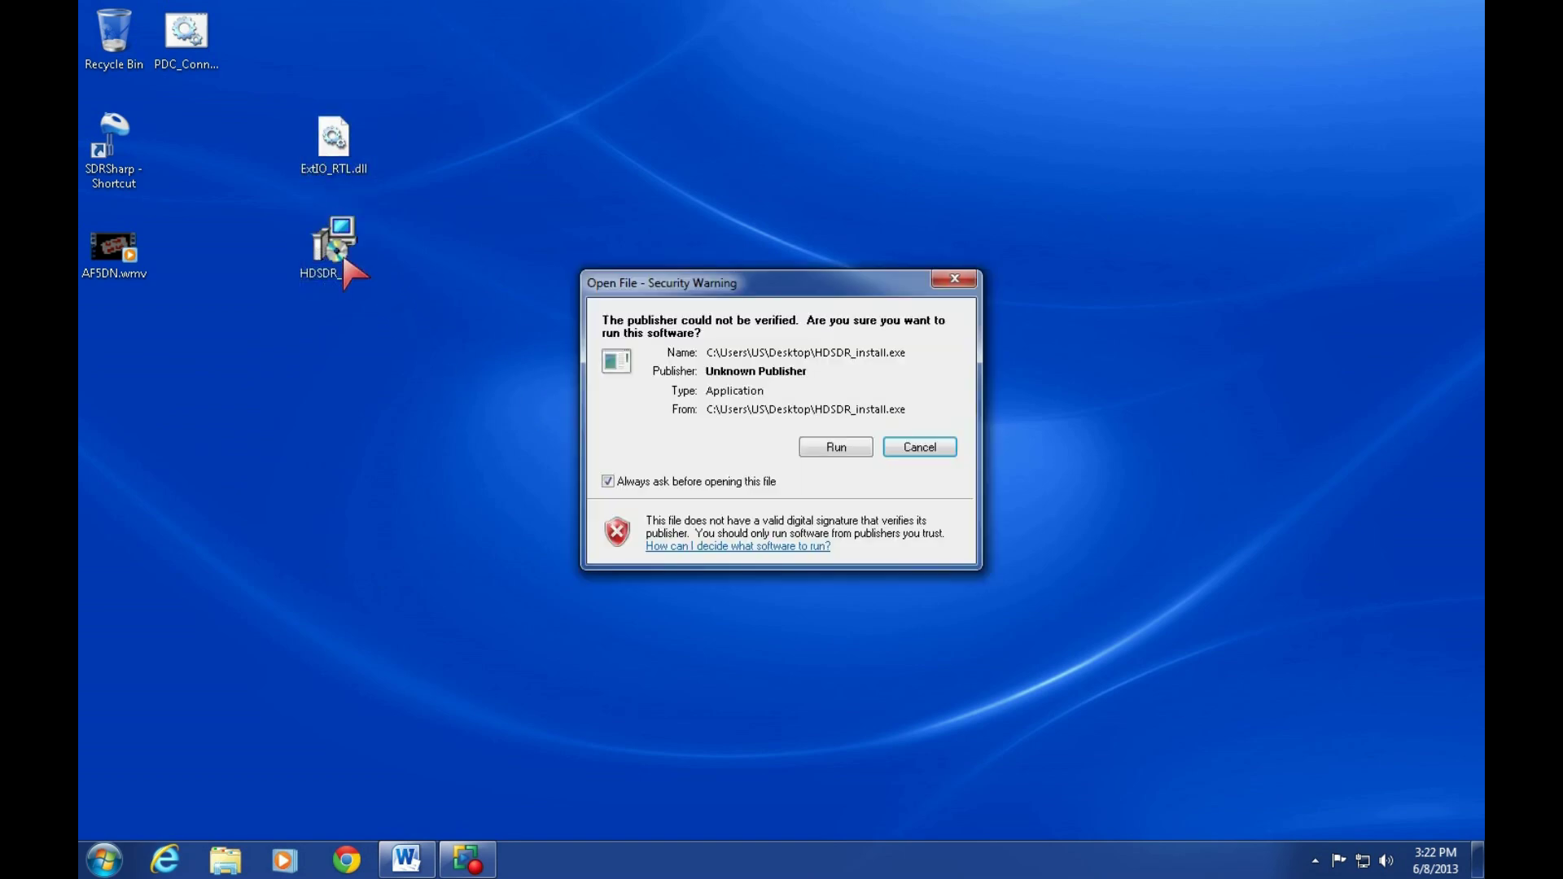
left_click(835, 448)
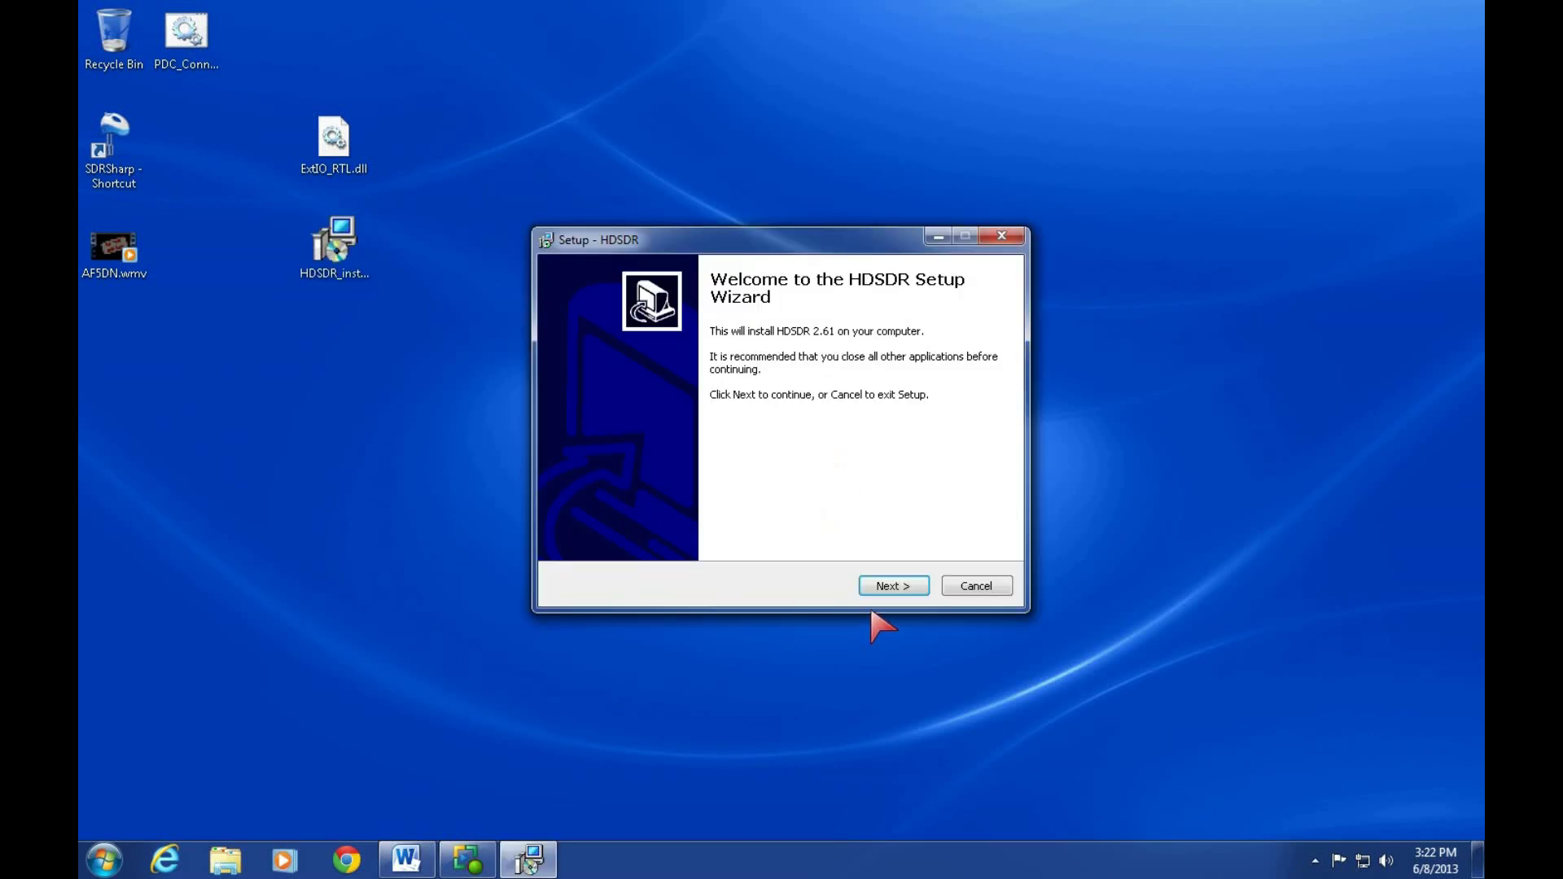
left_click(896, 589)
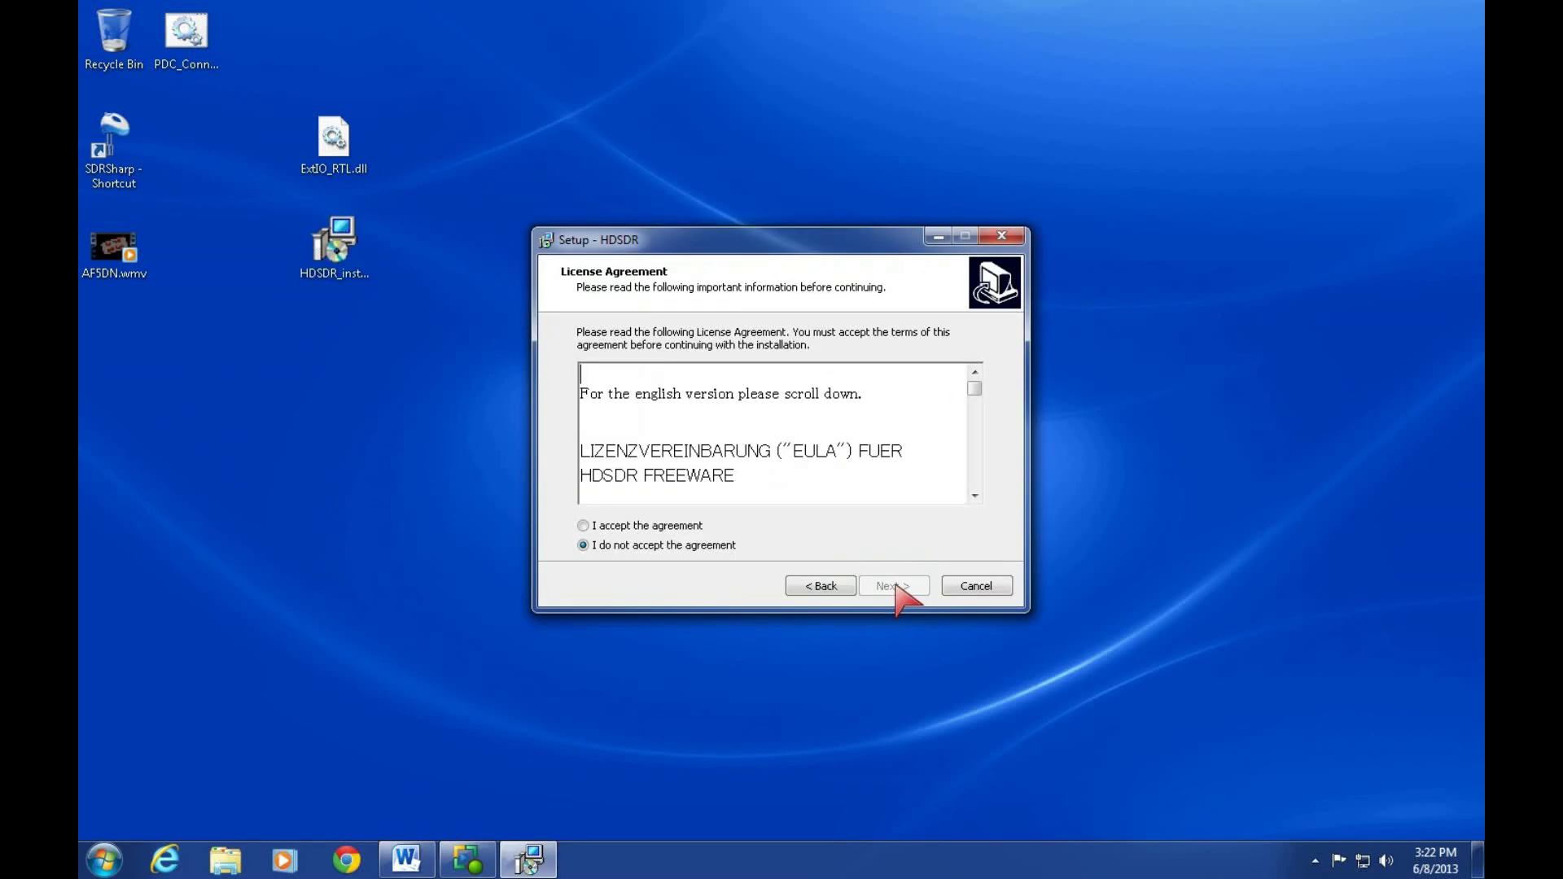
left_click(674, 525)
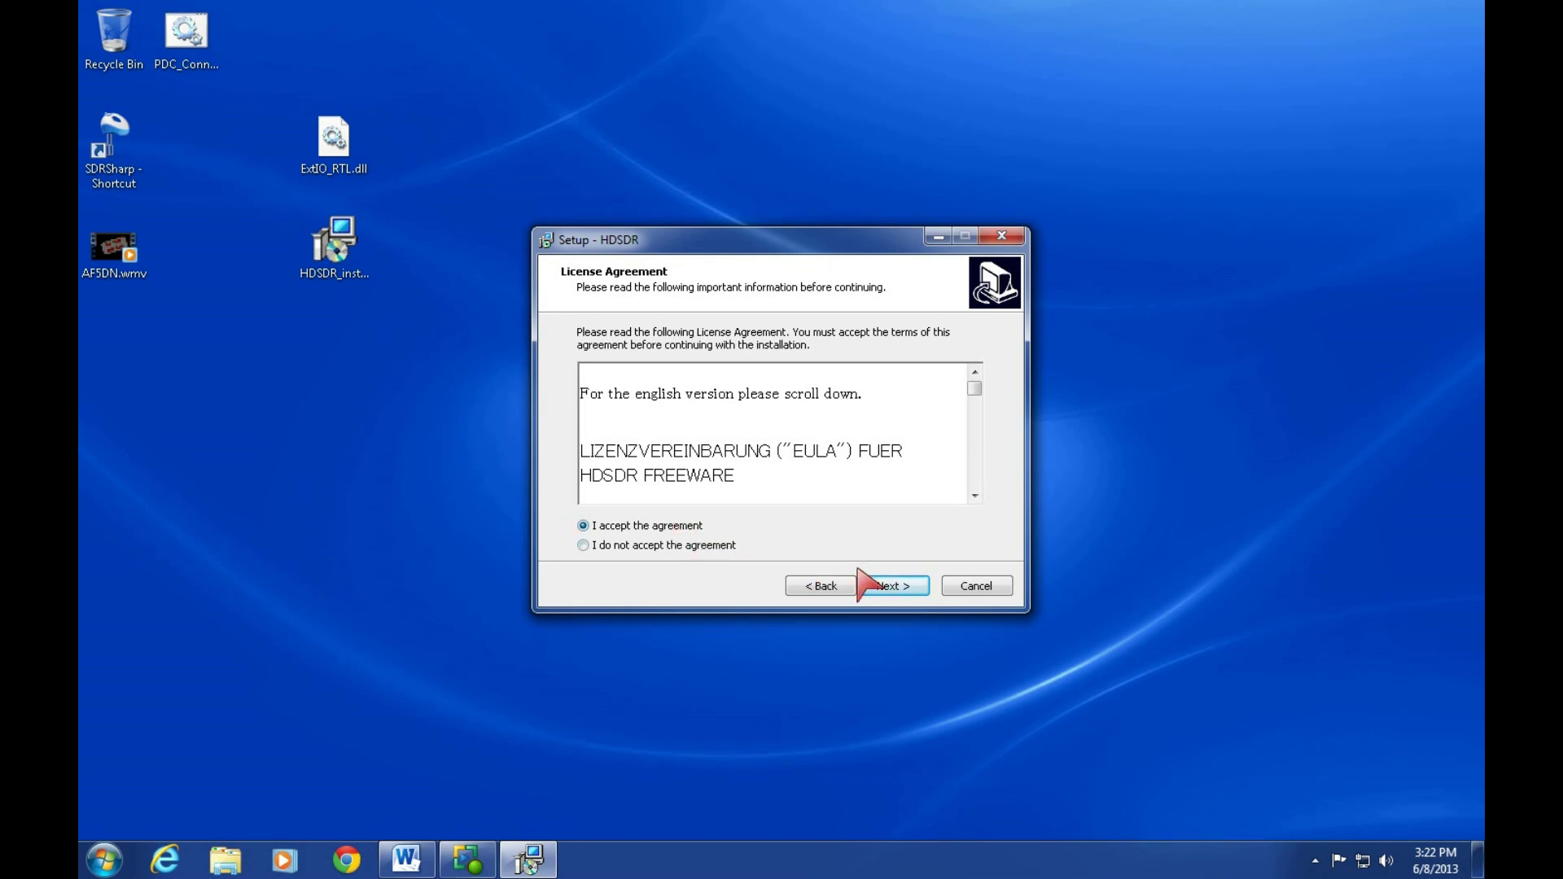
left_click(871, 593)
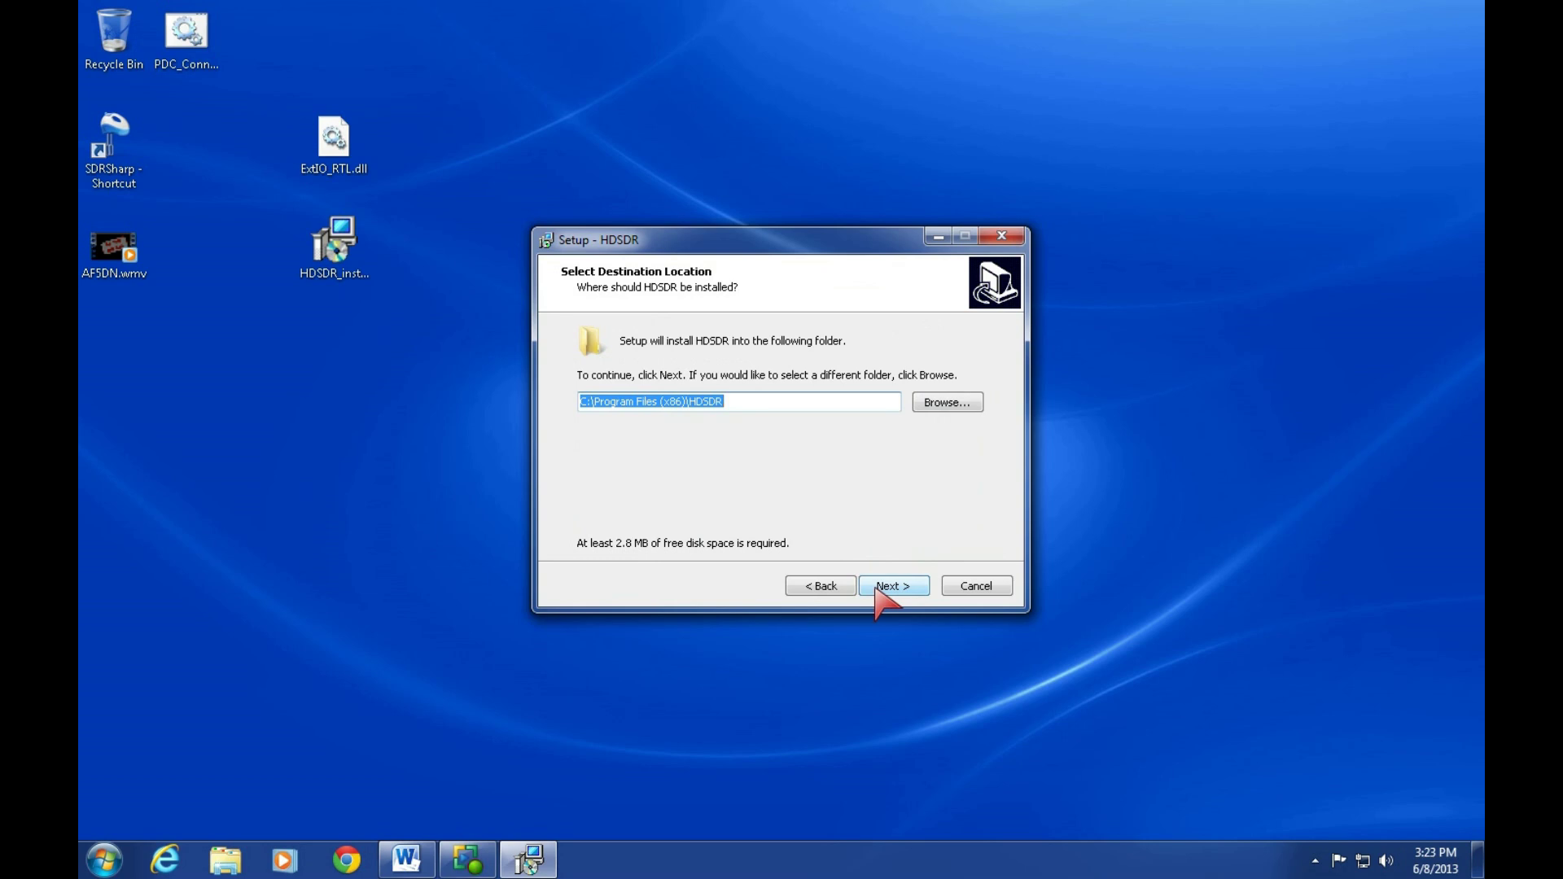
Install HDSDR with default folders and desktop icon, without launching it afterwards
left_click(877, 589)
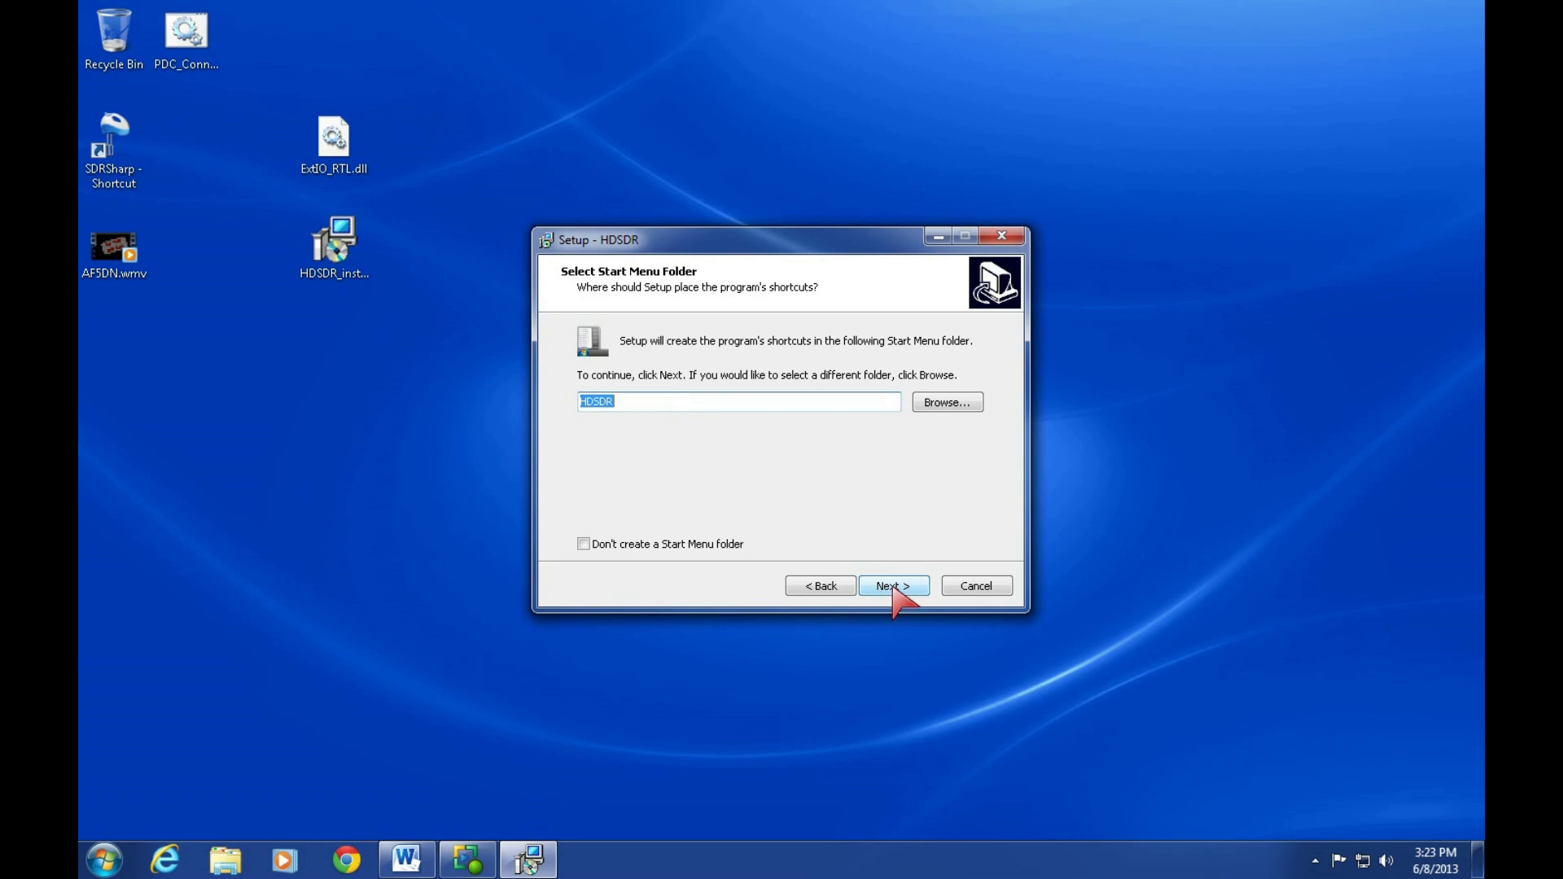
left_click(893, 588)
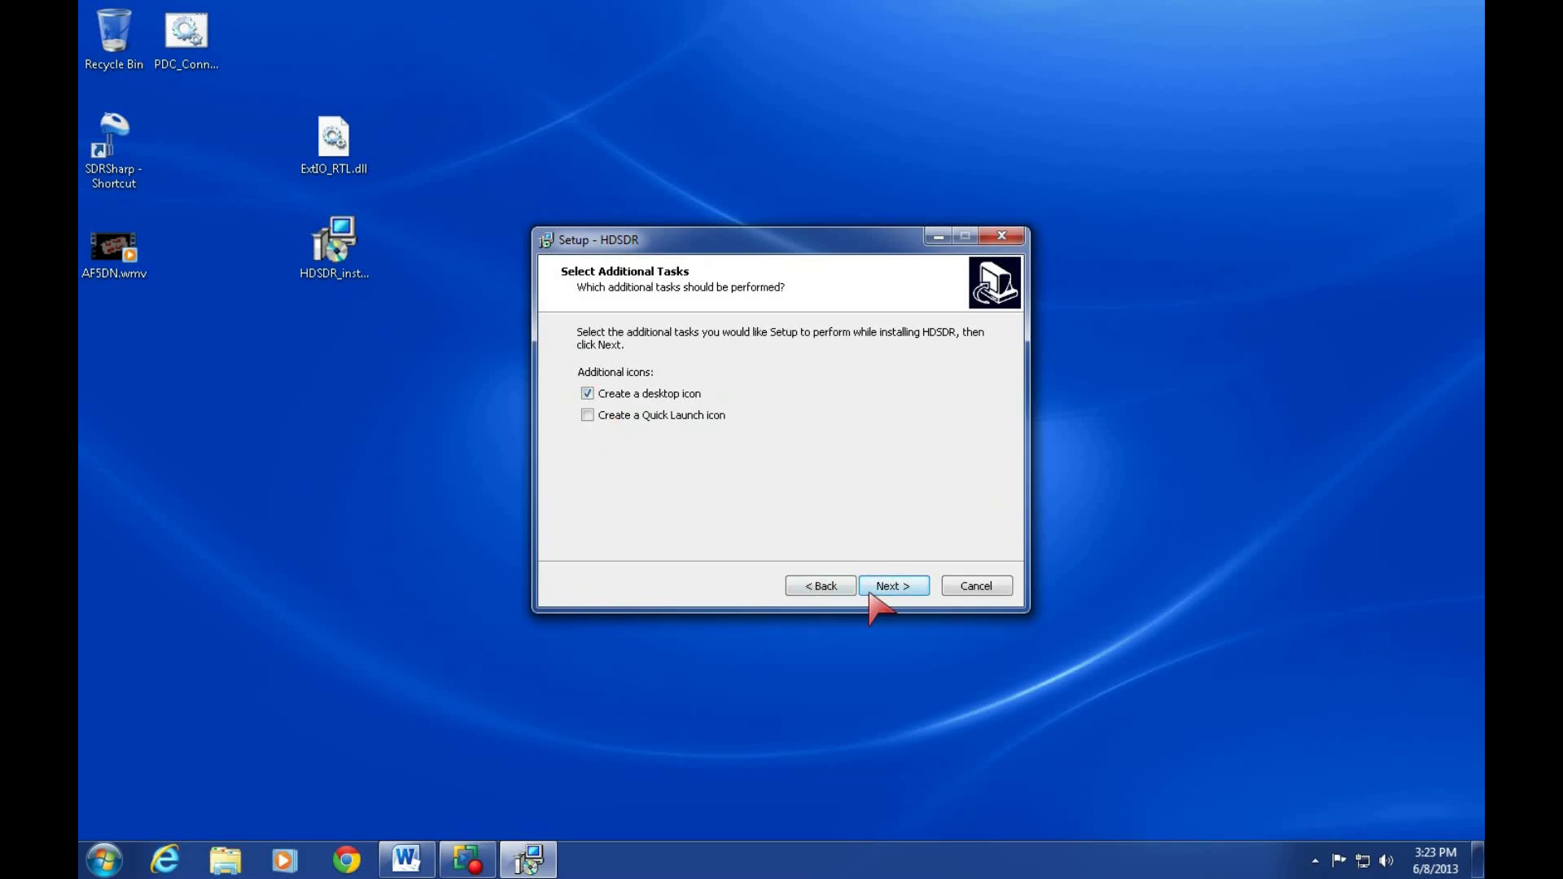
left_click(893, 586)
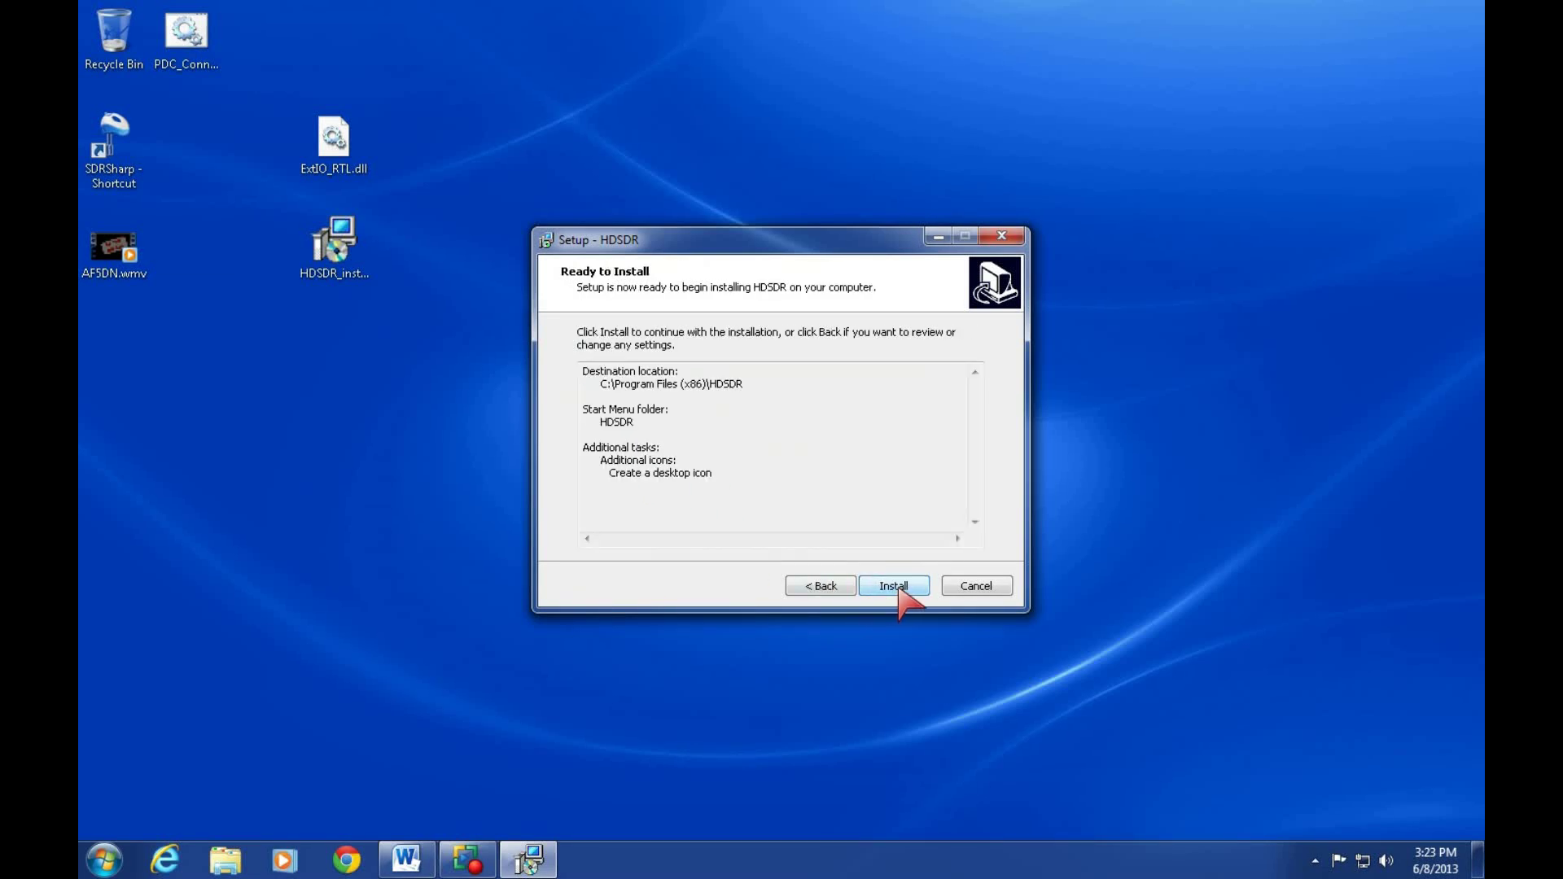
left_click(892, 586)
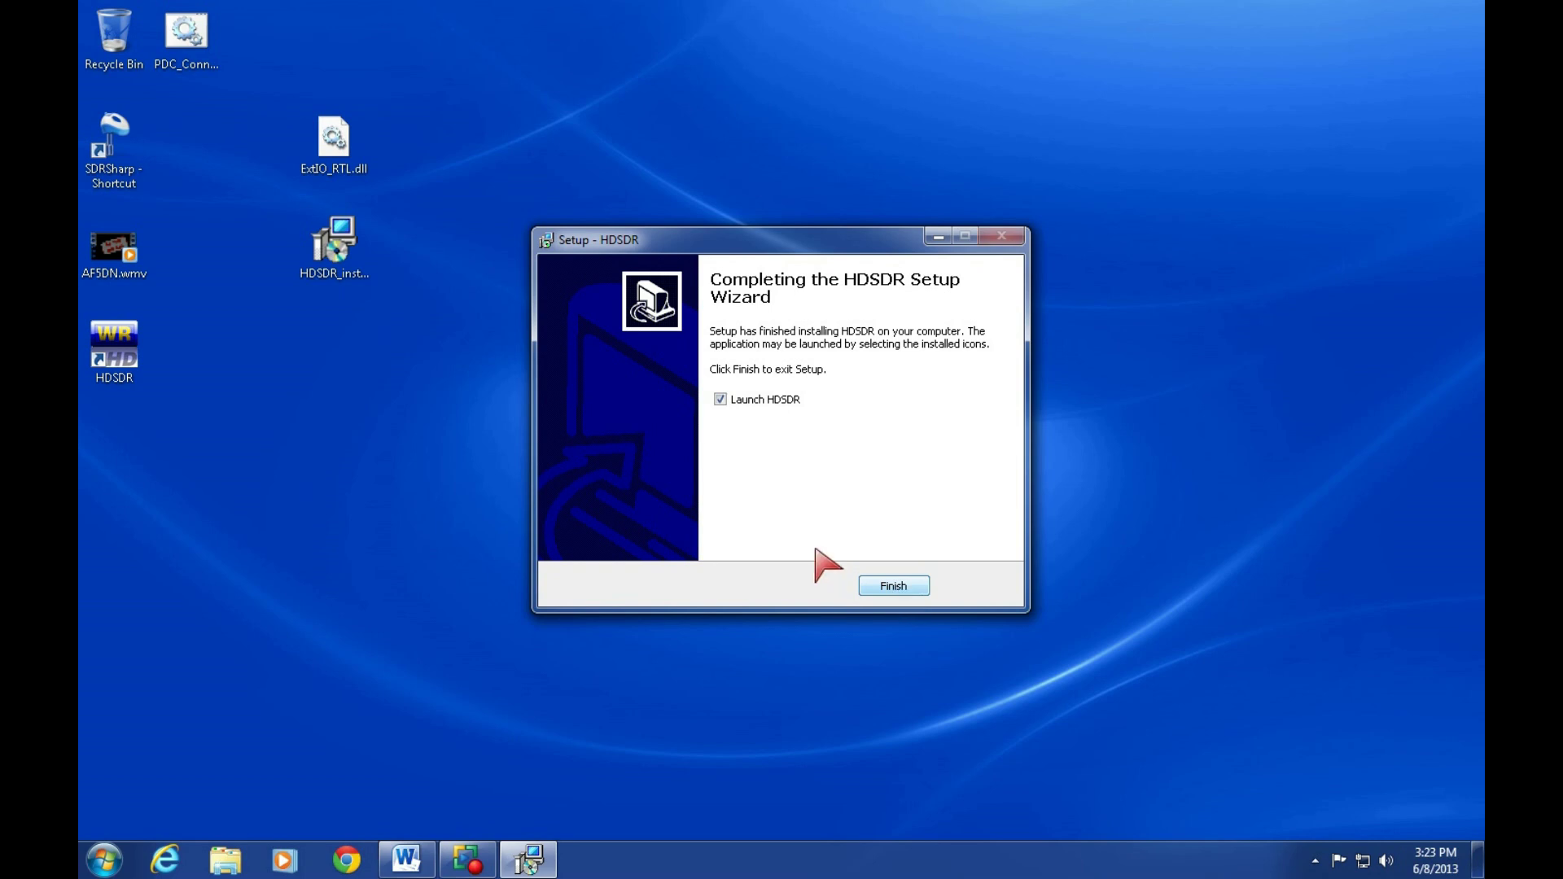
left_click(720, 399)
left_click(896, 586)
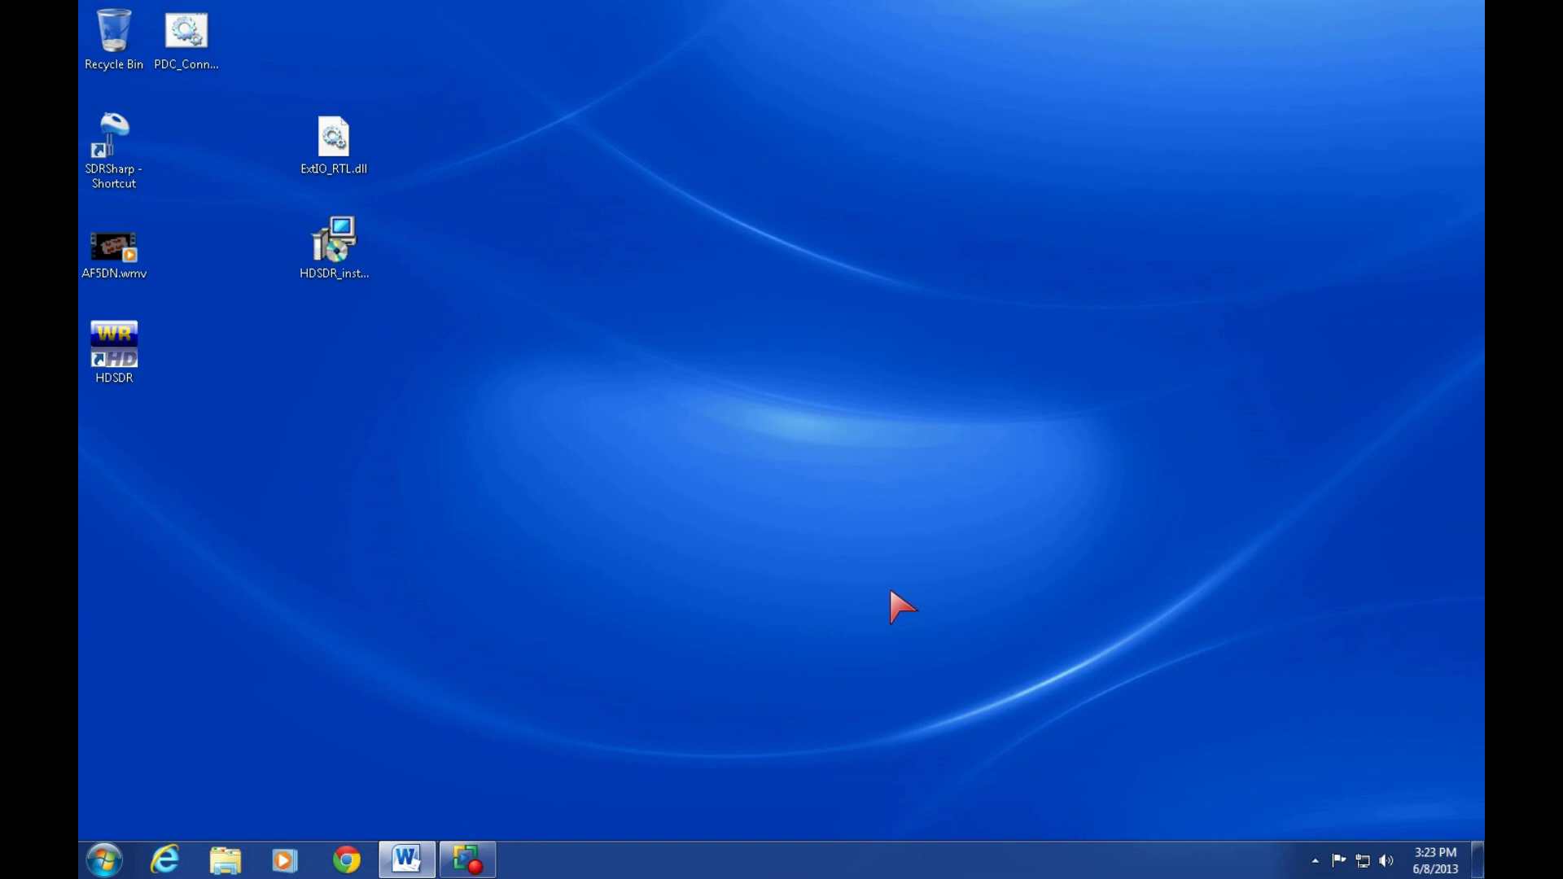
Open the C:\Program Files (x86)\HDSDR folder in a file browser
key("super")
key("super+e")
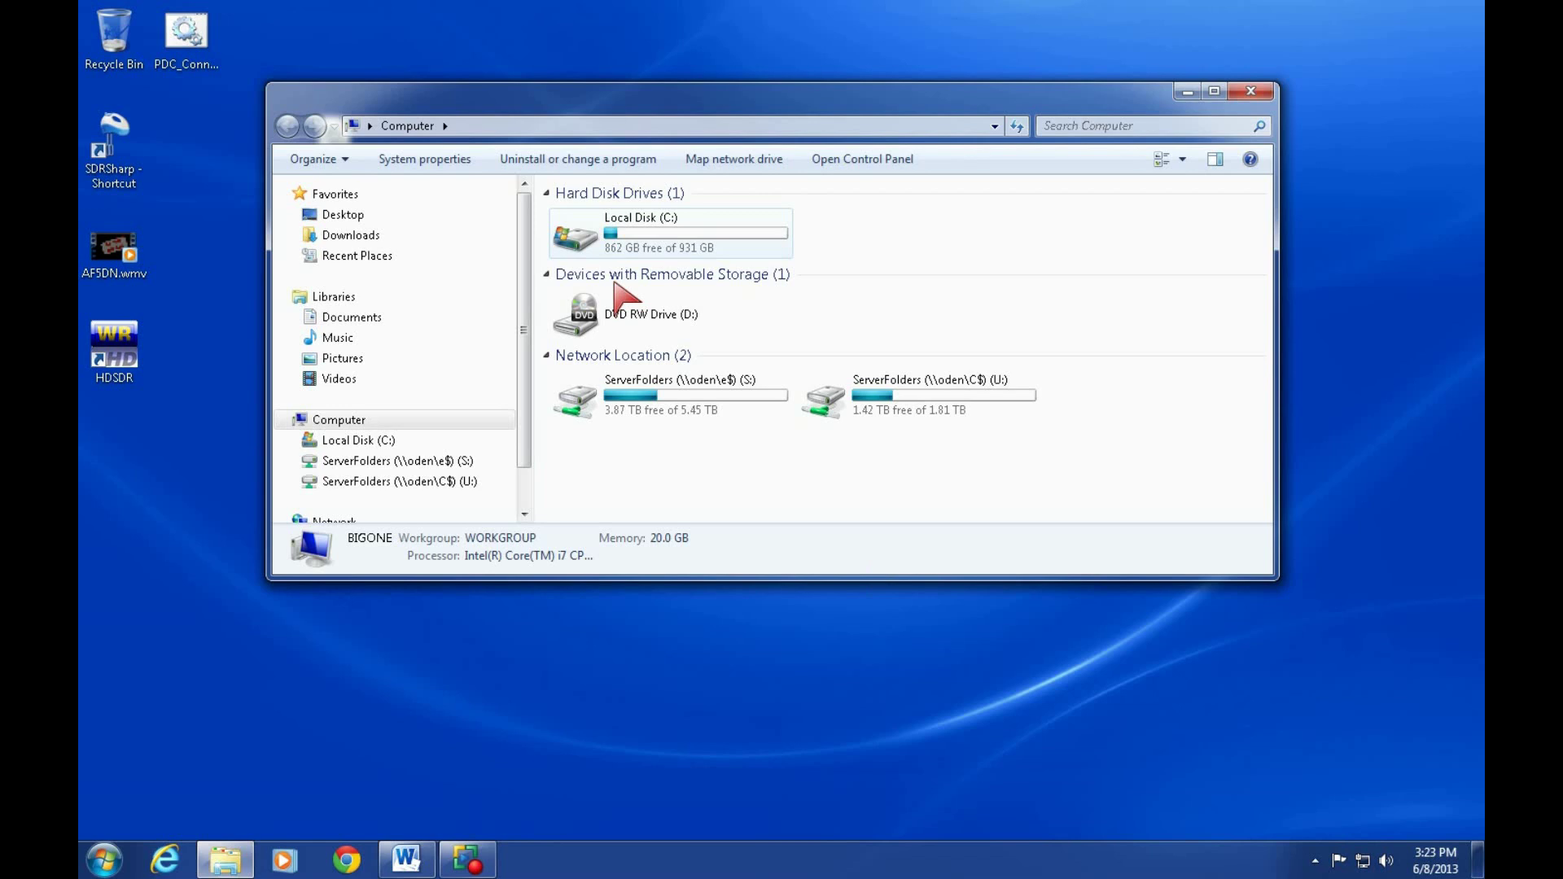
left_click_drag(516, 104, 775, 111)
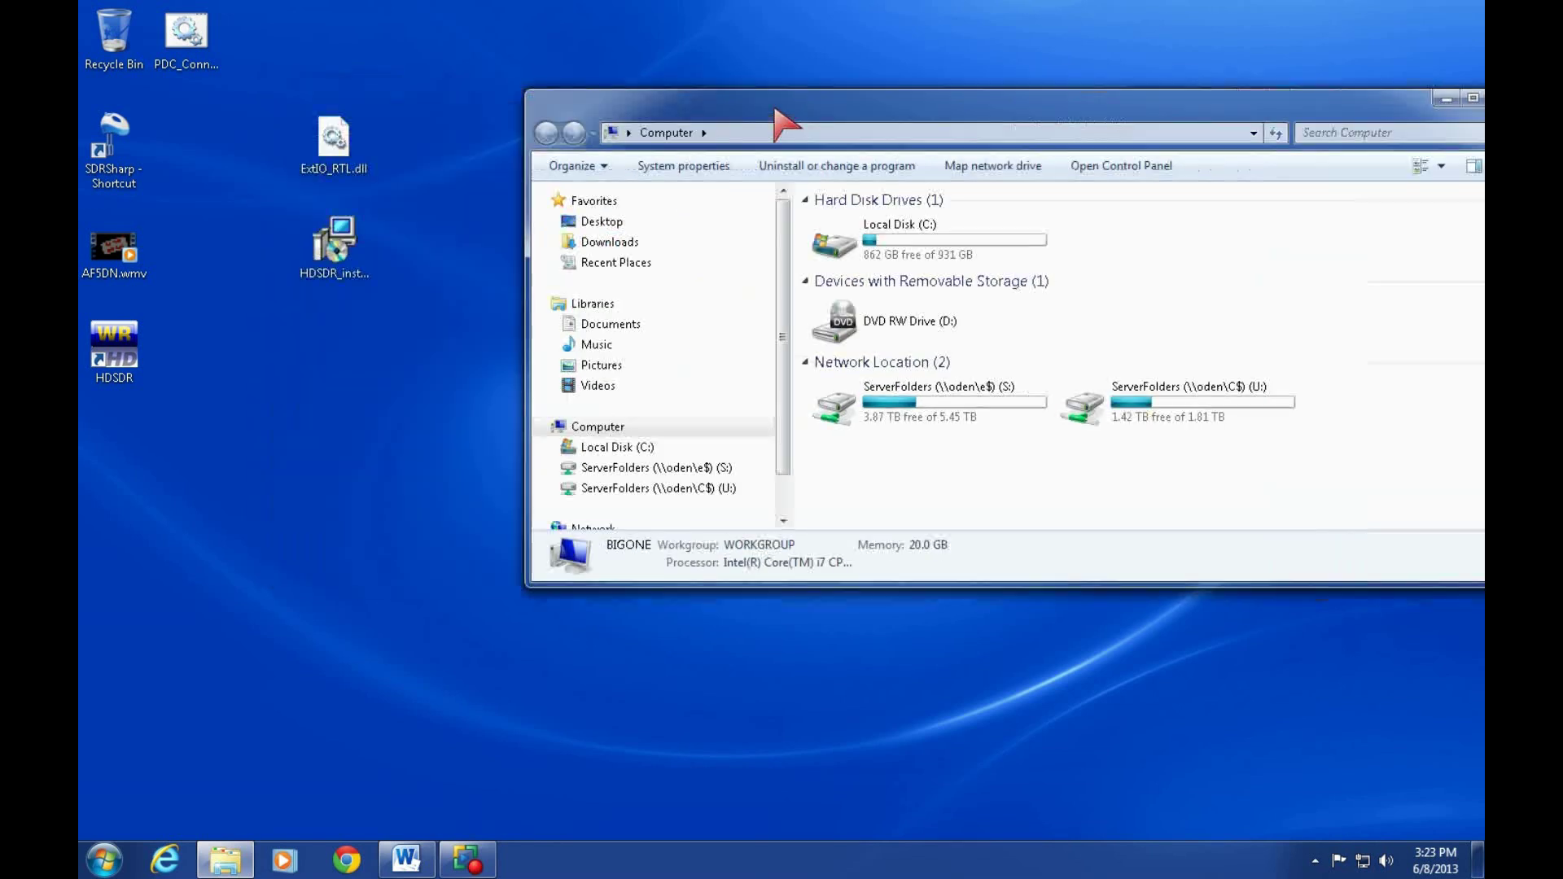
left_click(883, 257)
double_click(875, 240)
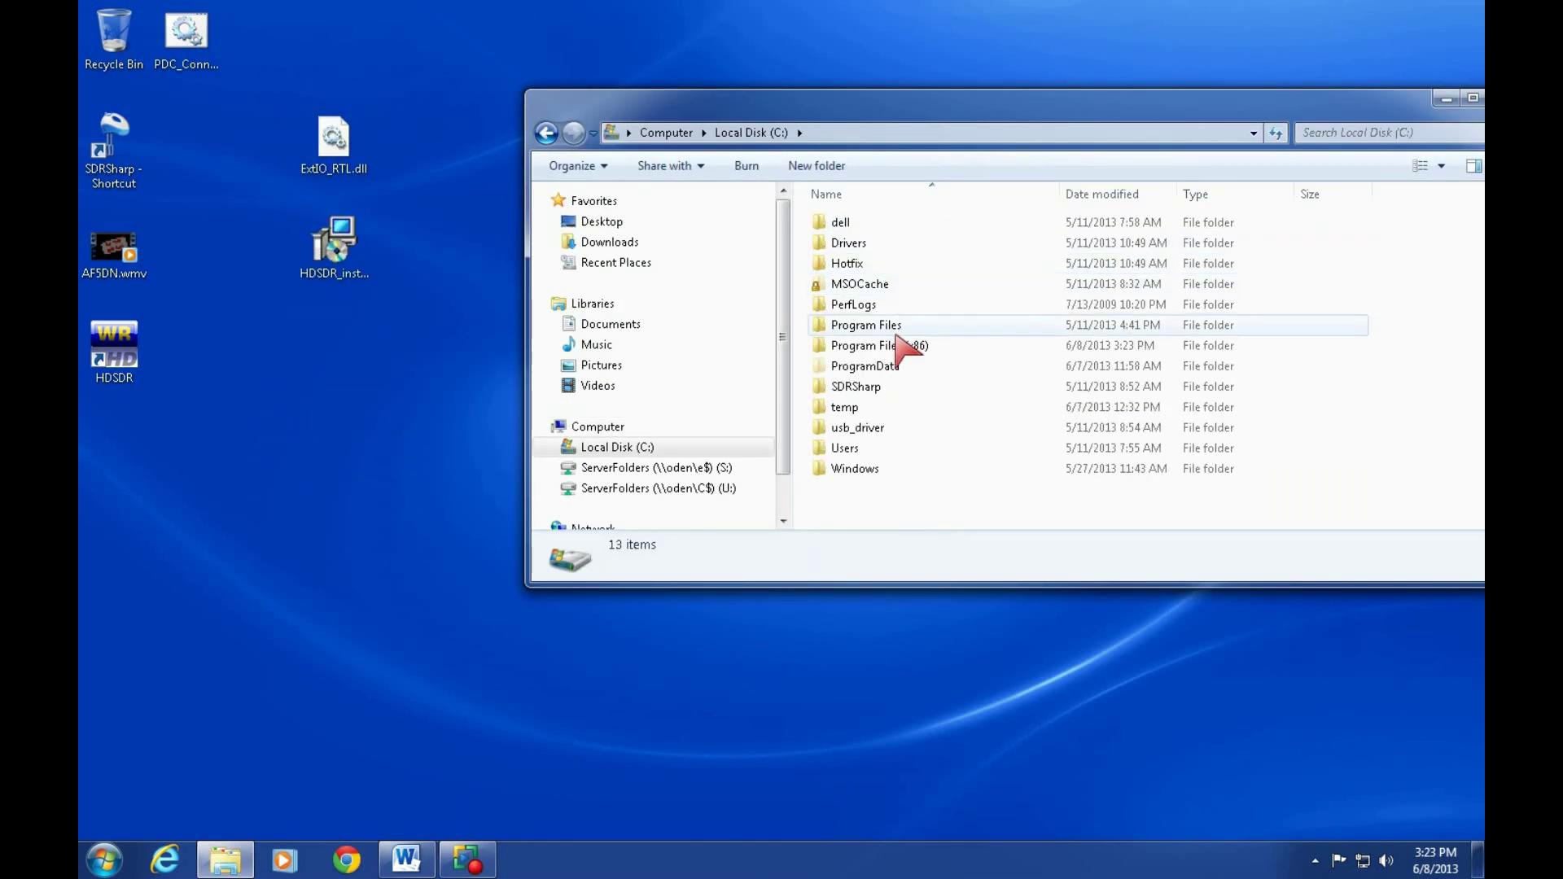
double_click(896, 353)
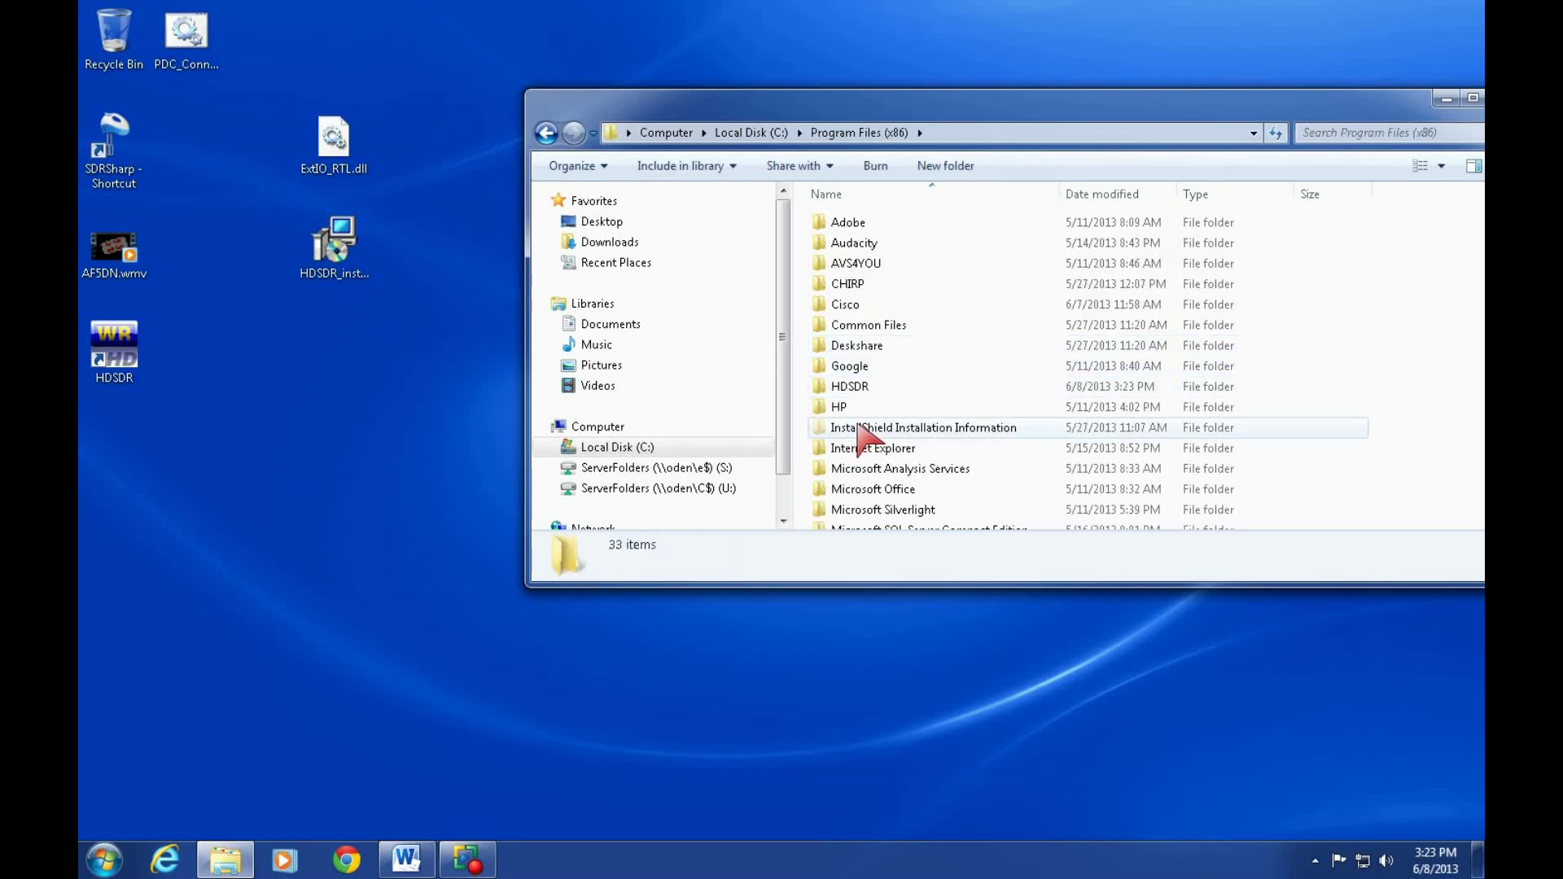
double_click(864, 389)
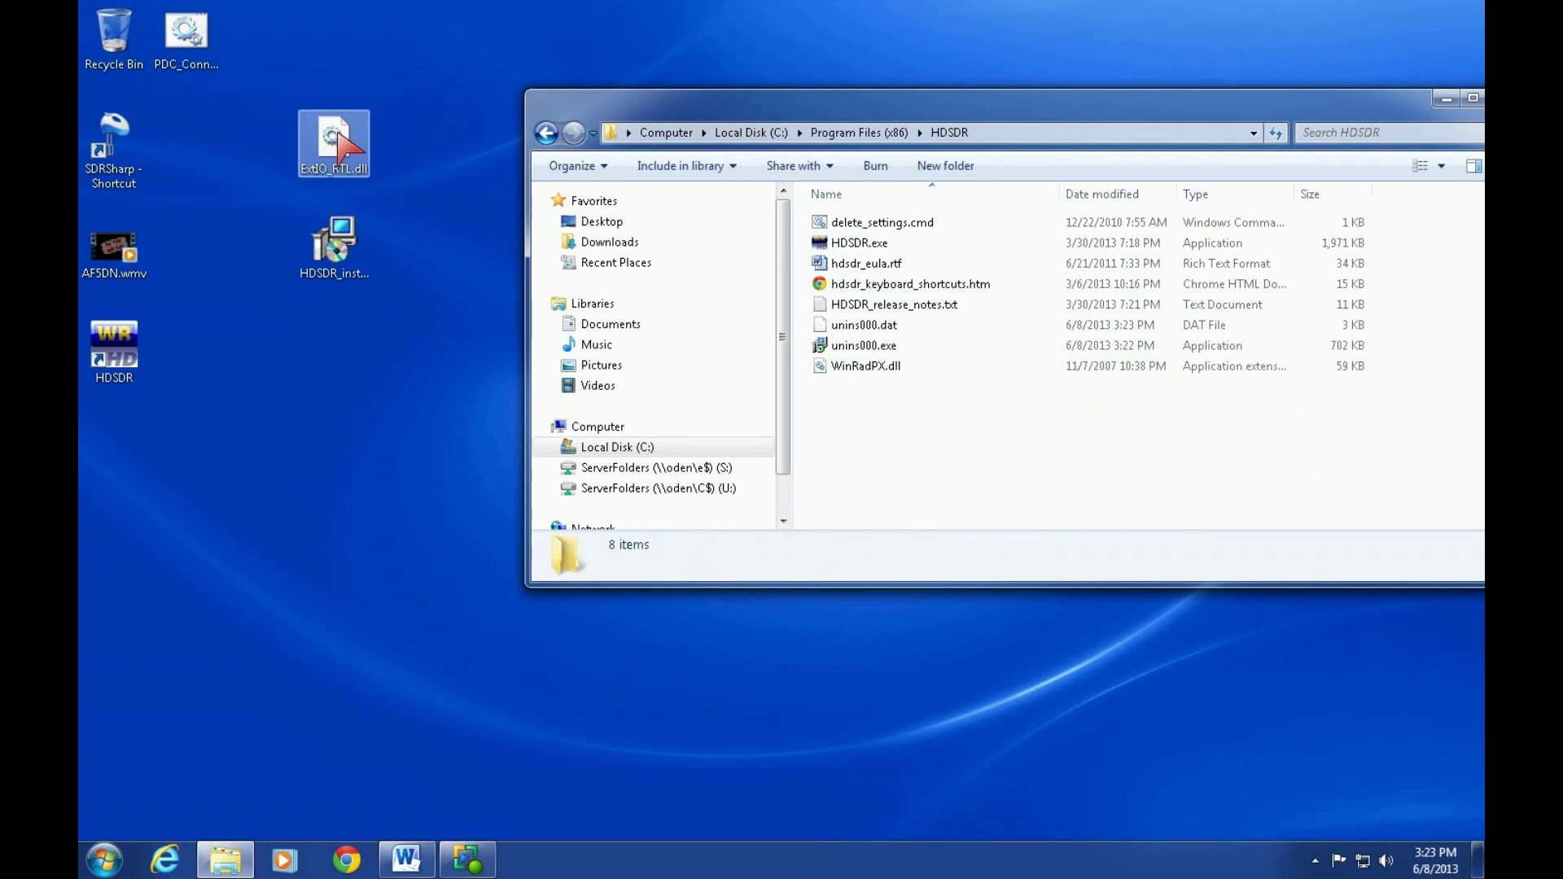
Move ExtIO_RTL.dll from the desktop into the HDSDR folder, then minimize the window
left_click_drag(340, 147, 855, 410)
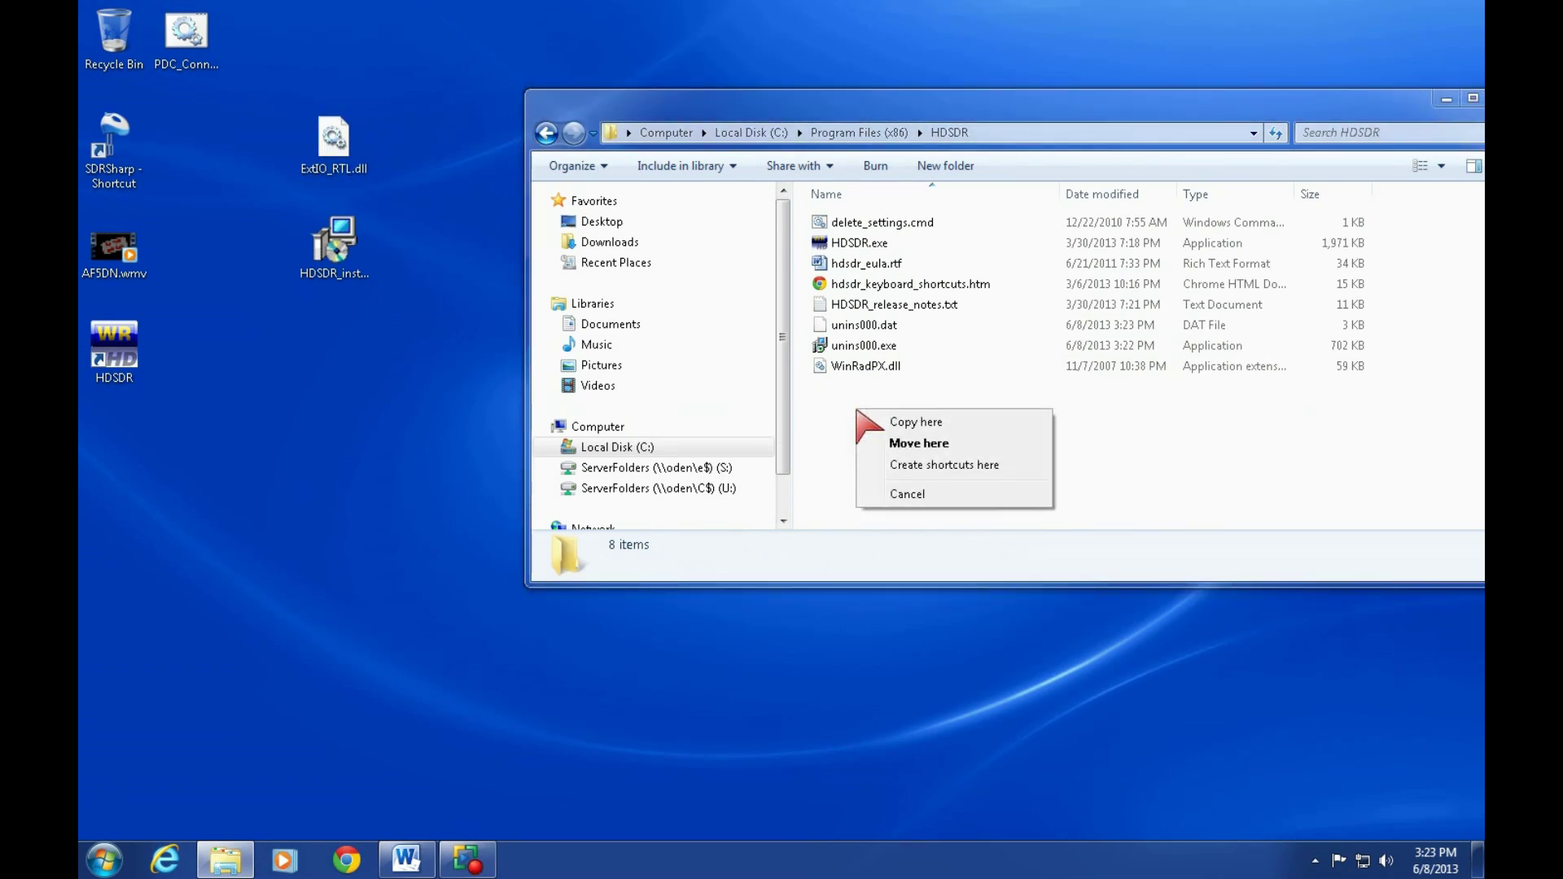
left_click(903, 446)
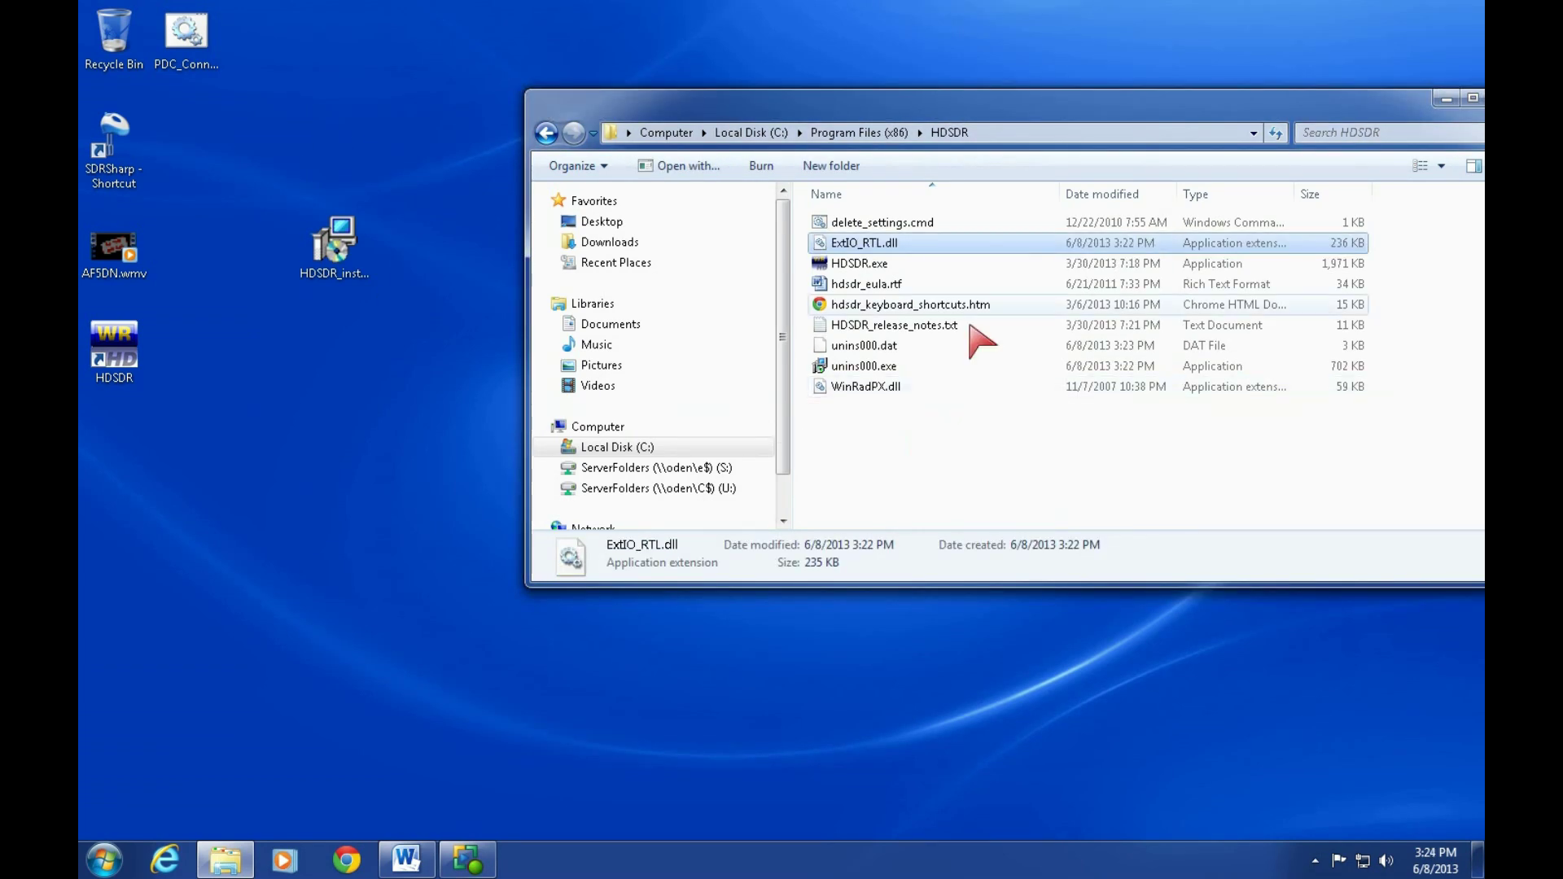
left_click_drag(908, 77, 909, 78)
left_click(1275, 63)
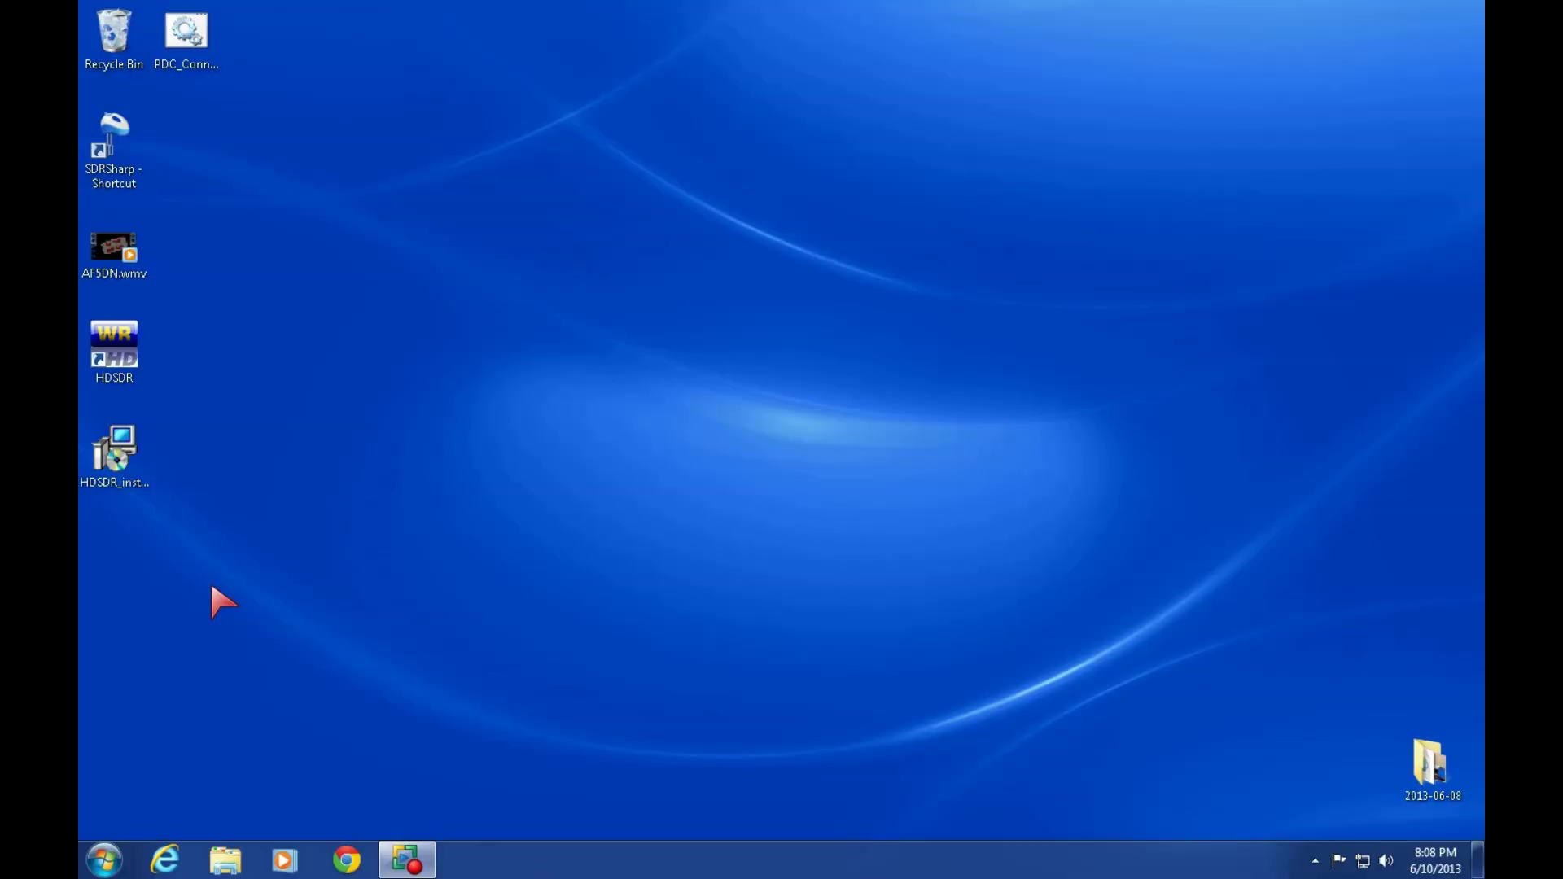
Launch HDSDR 2.61 from its desktop shortcut
left_click(131, 342)
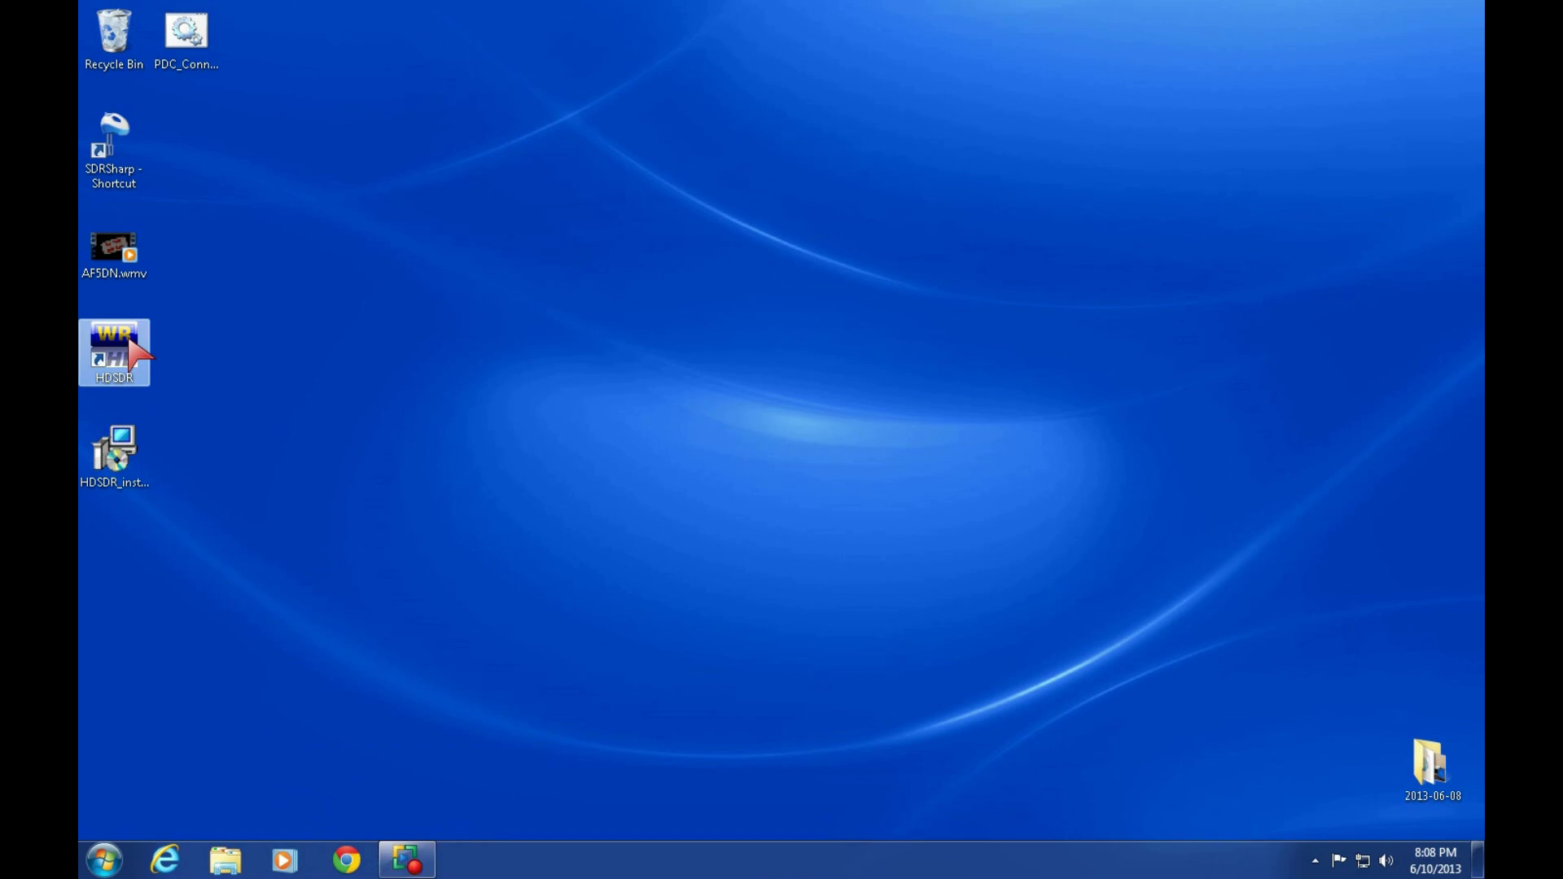
double_click(128, 341)
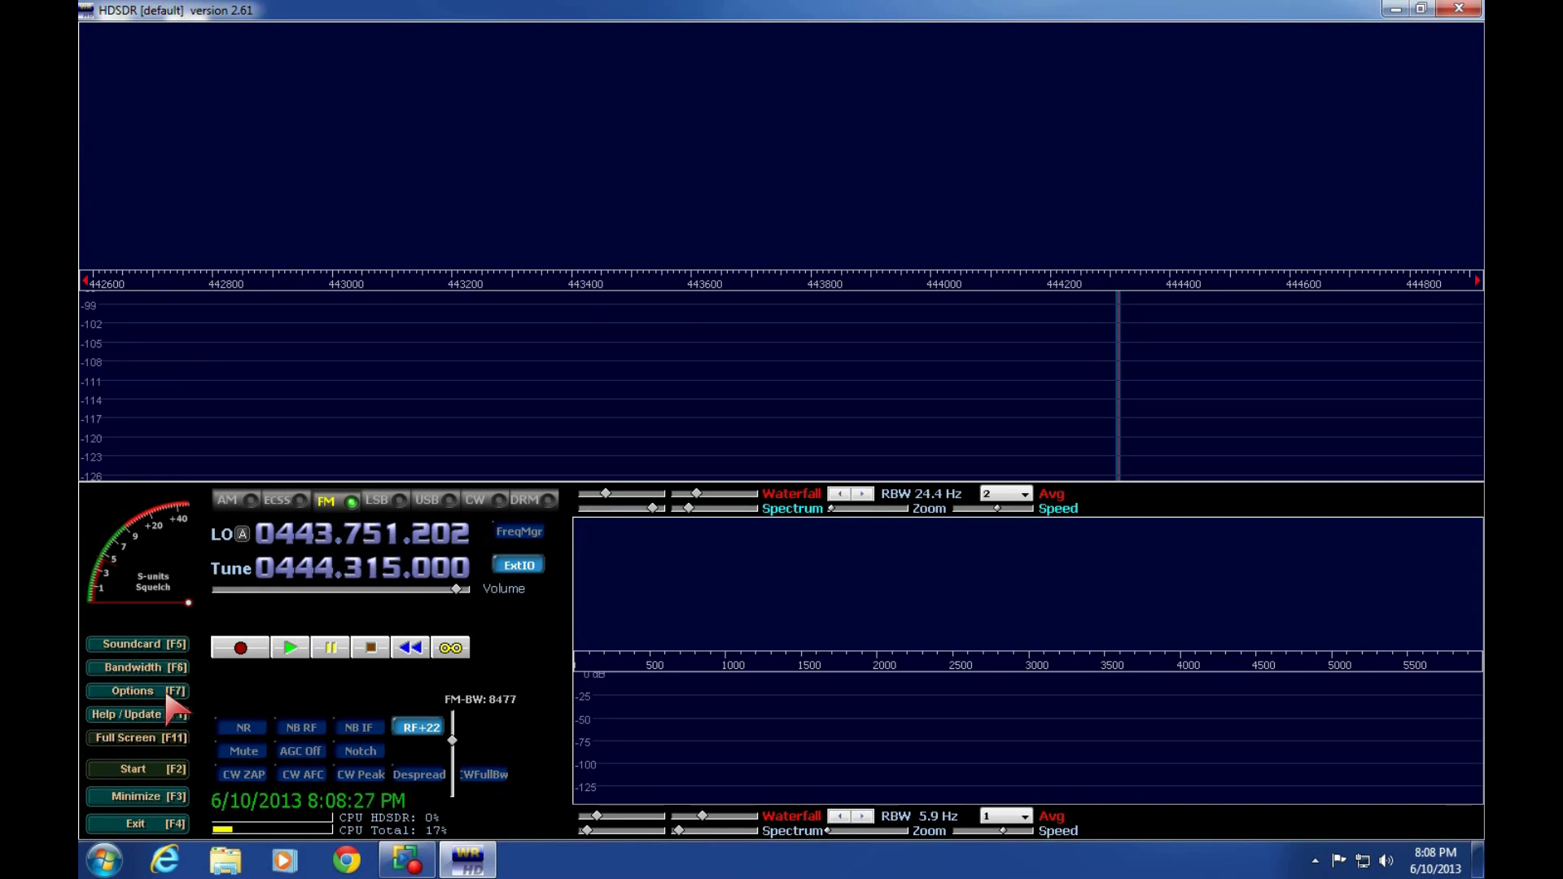
left_click(168, 694)
Select Realtek as the input, start receiving, and shift the spectrum's dB range
mouse_move(335, 499)
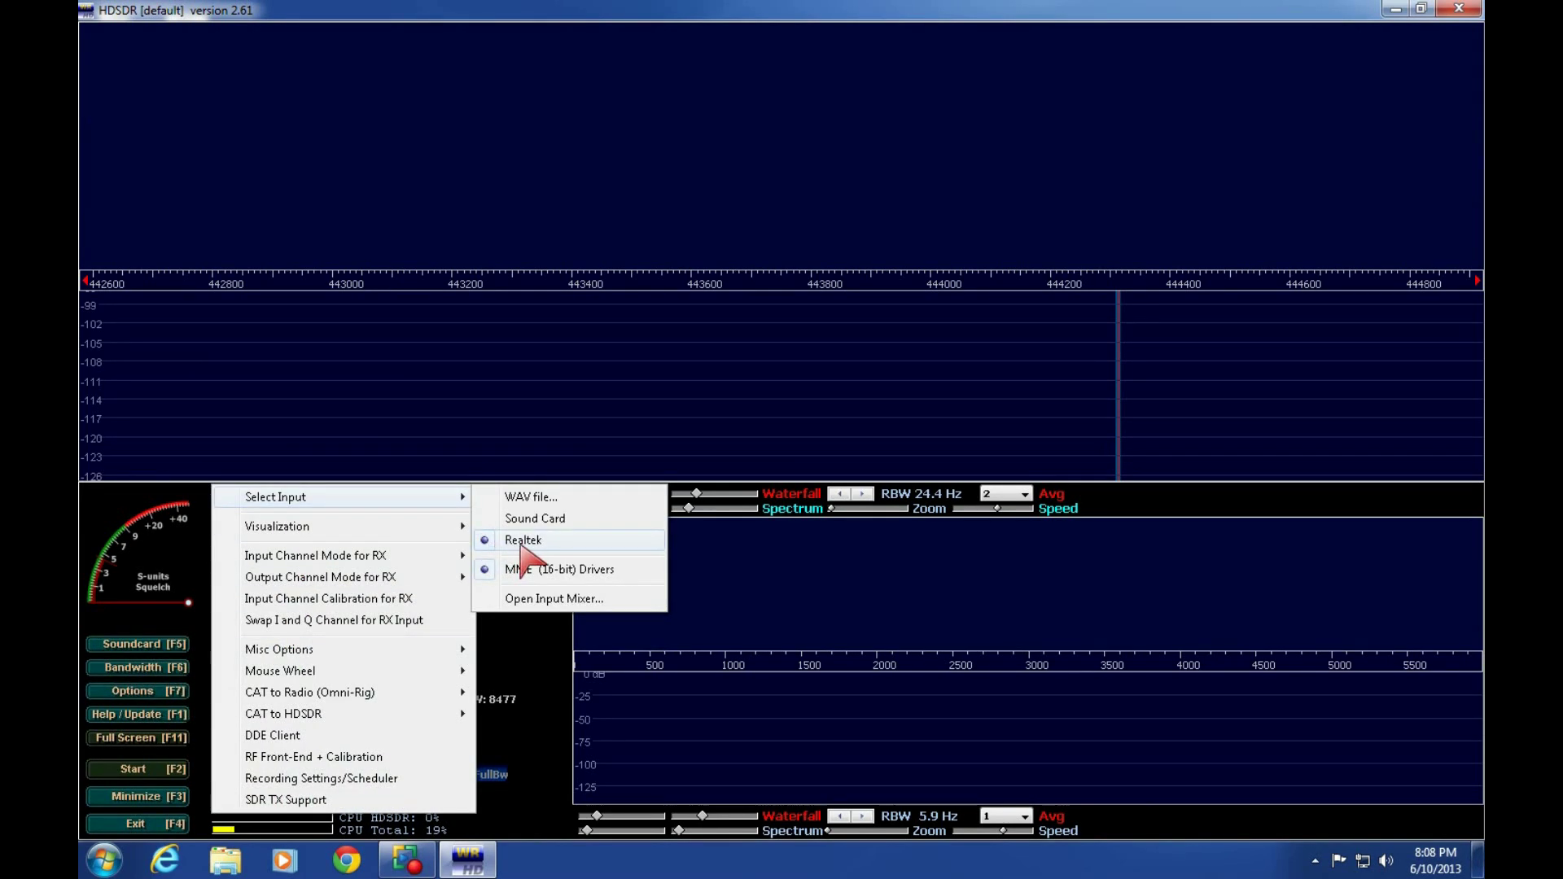
left_click(138, 767)
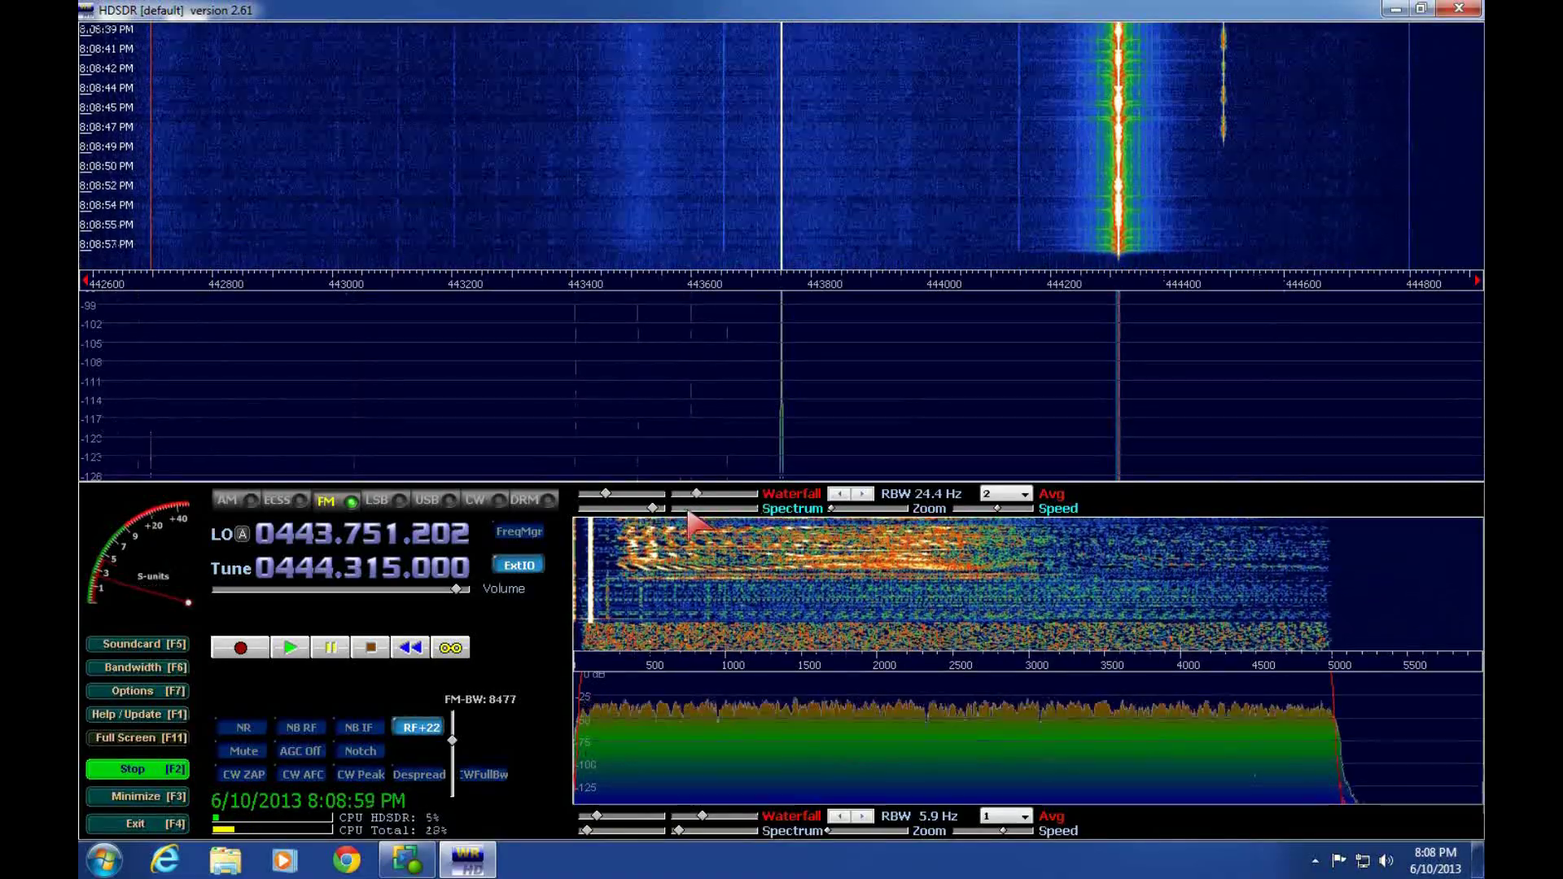
left_click_drag(693, 516, 681, 516)
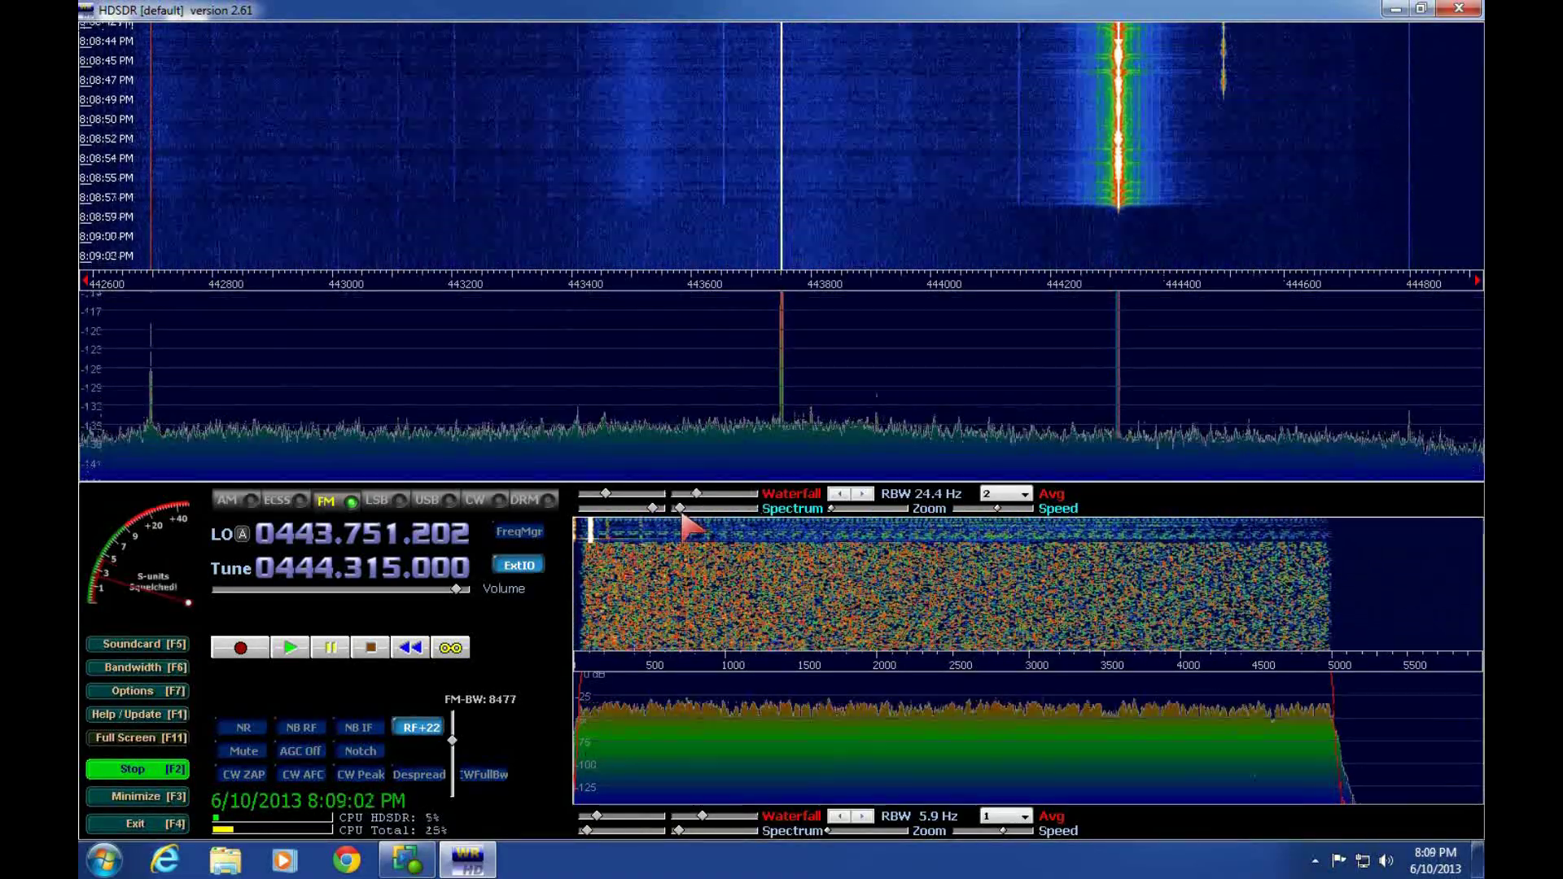
Tune onto the strong signal peak at 444.316 MHz in the spectrum
left_click(1227, 378)
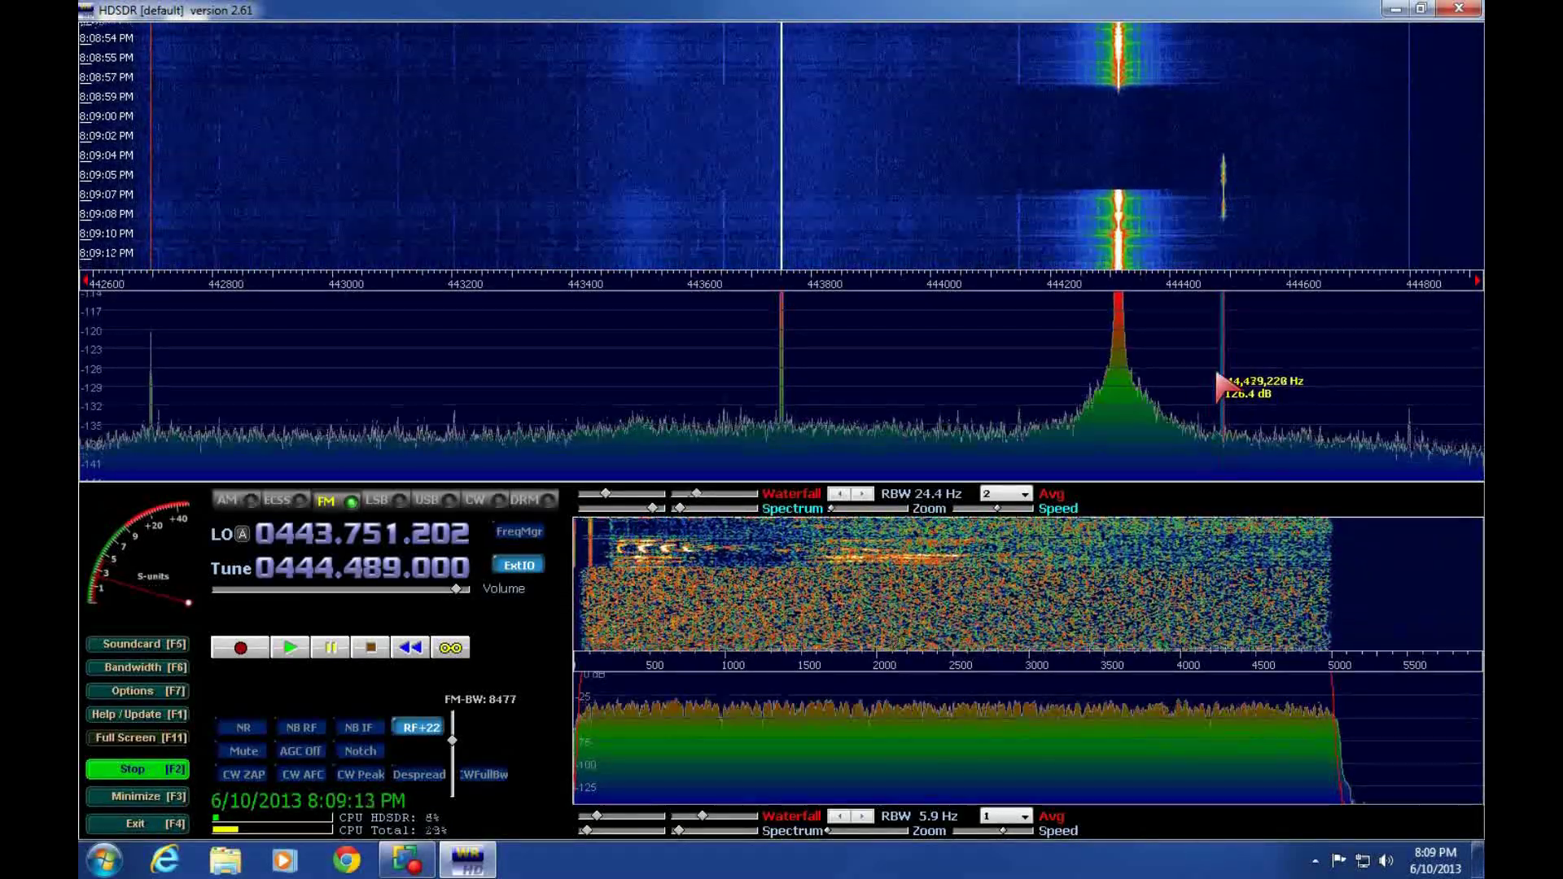
left_click(1122, 358)
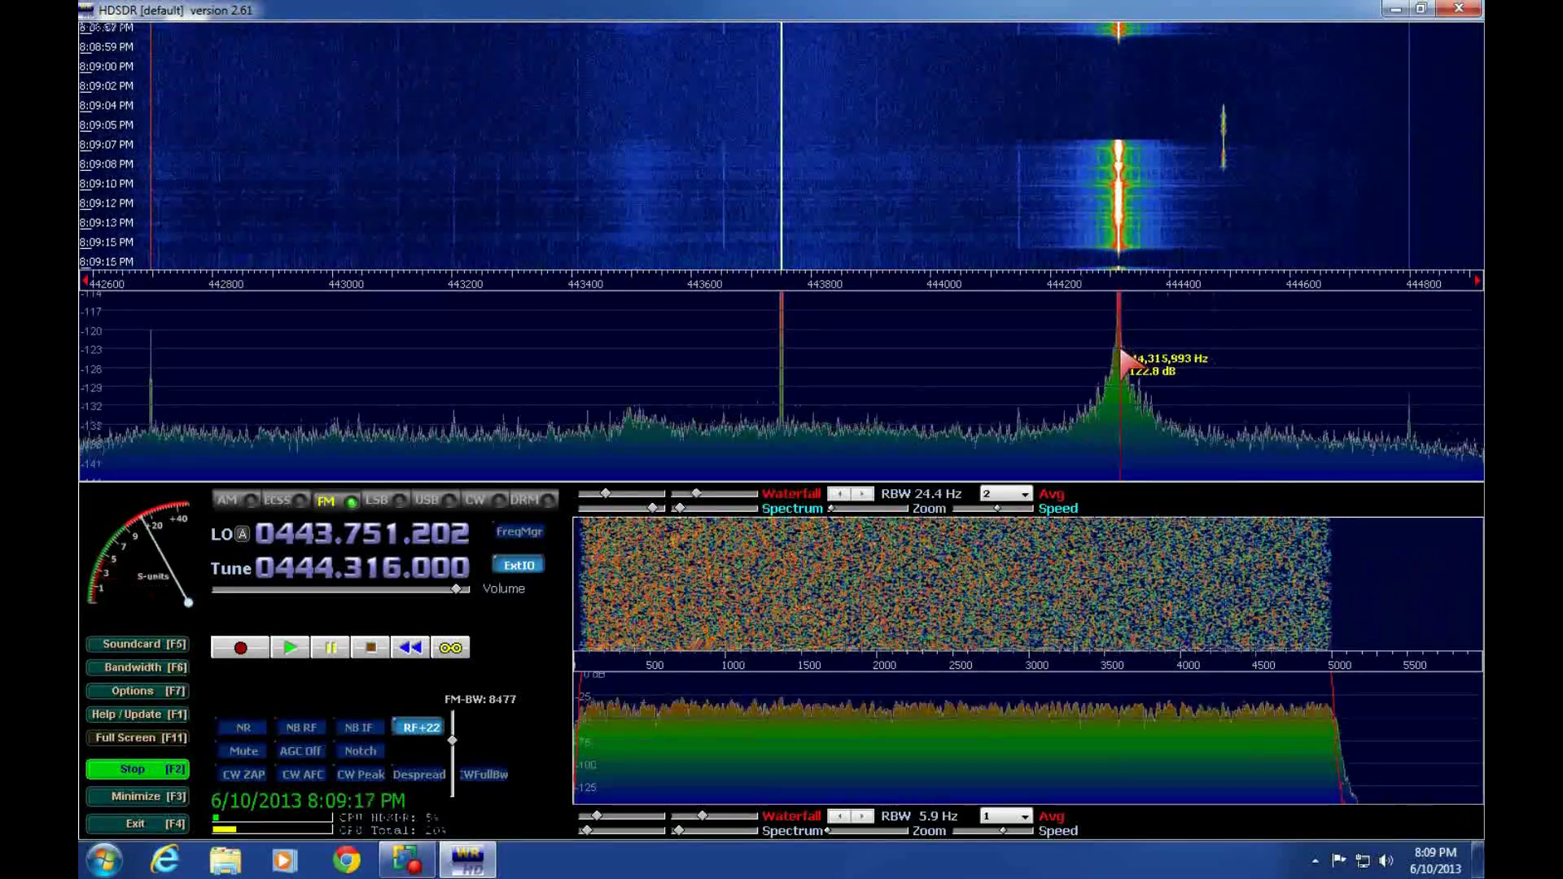